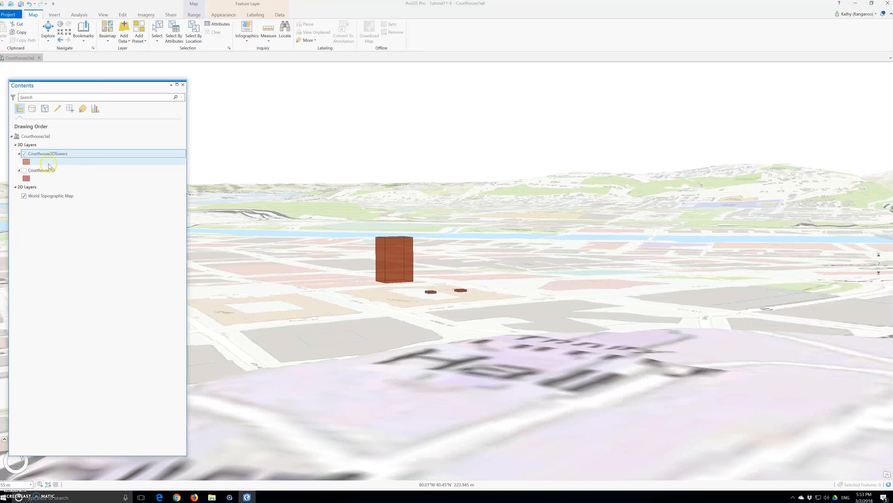
- Scale Tower 1 vertically in the Courthouse3DTowers layer to a height of about 273
left_click(436, 312)
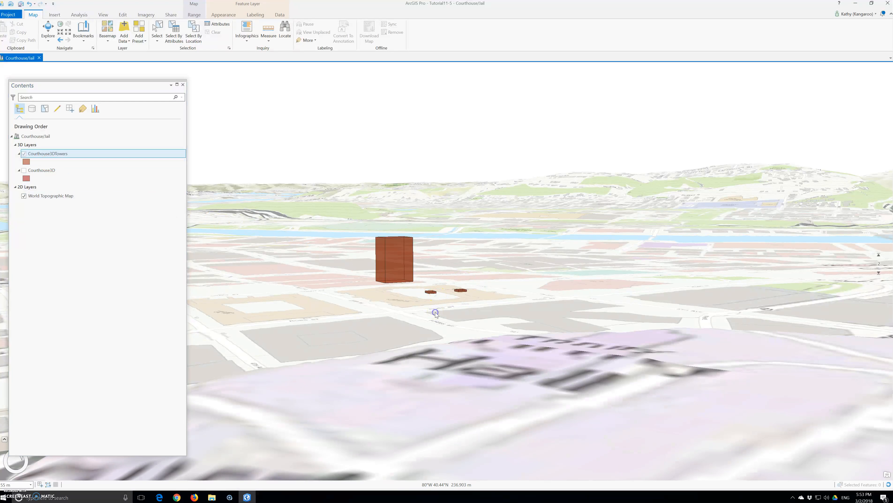
left_click(432, 293)
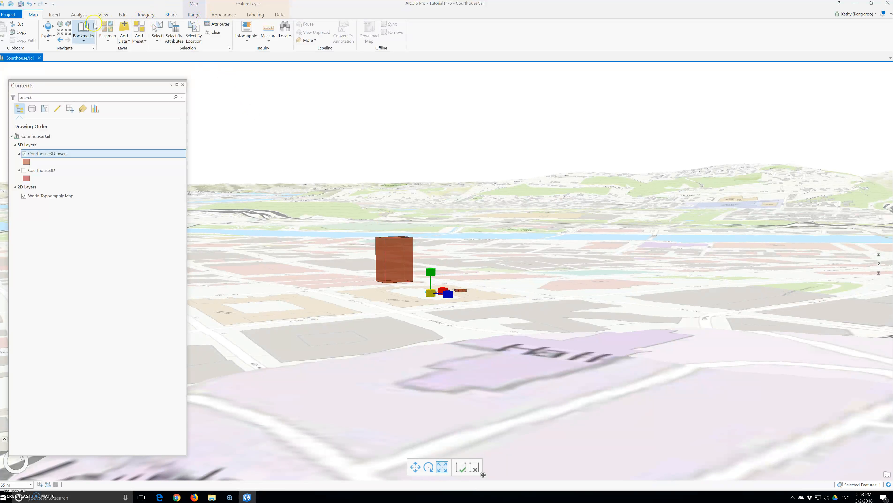
left_click(123, 15)
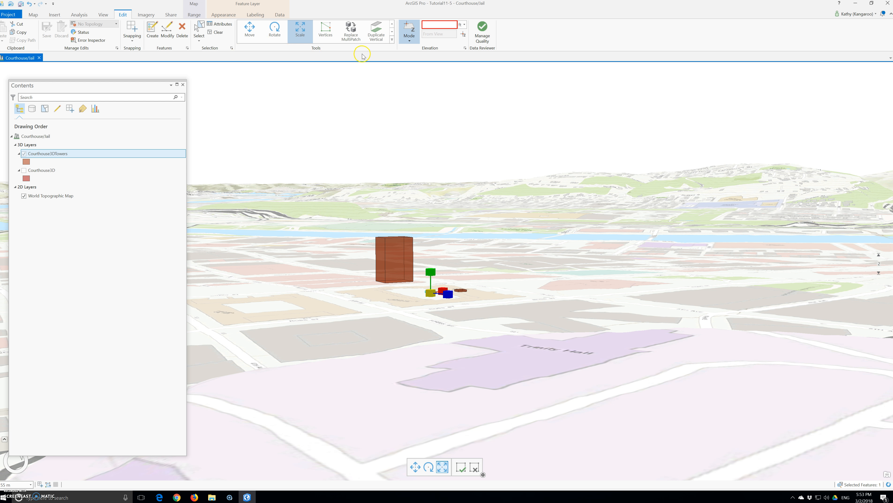
left_click(168, 37)
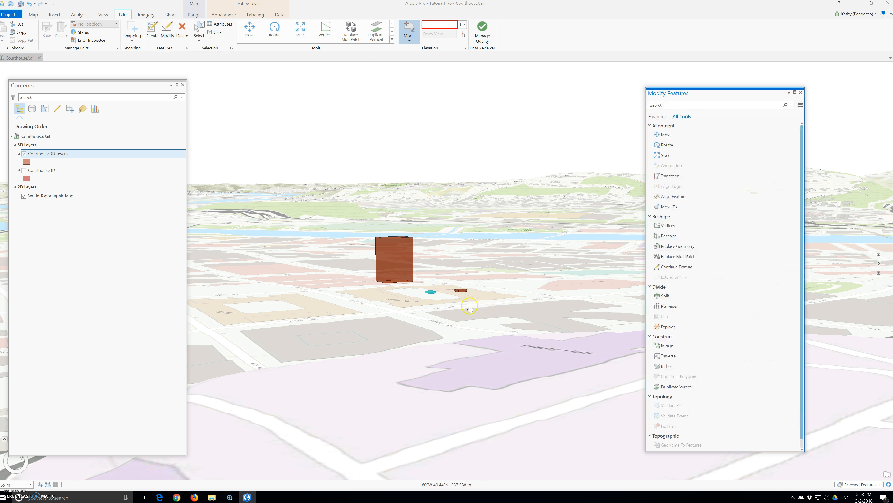
left_click(676, 156)
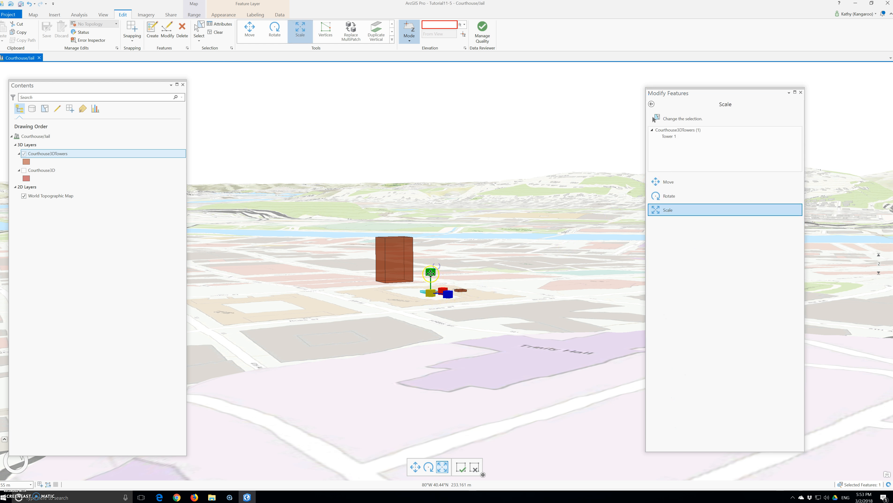
left_click_drag(435, 274, 432, 93)
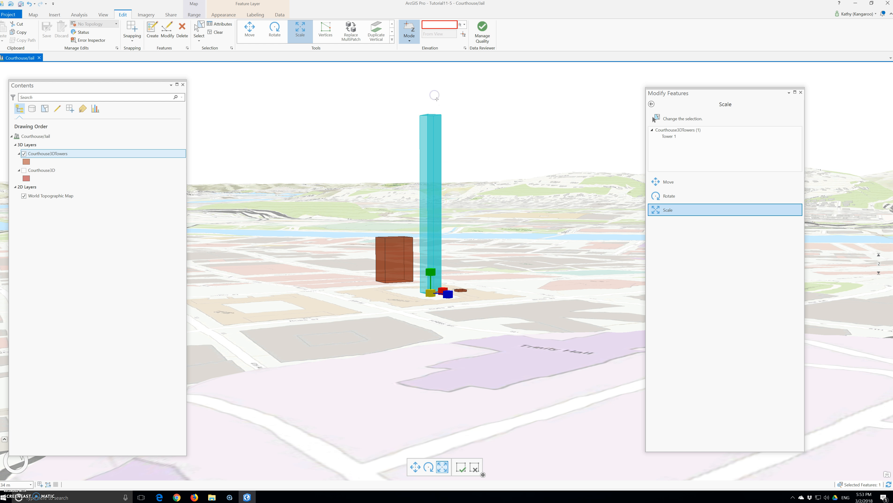
double_click(437, 119)
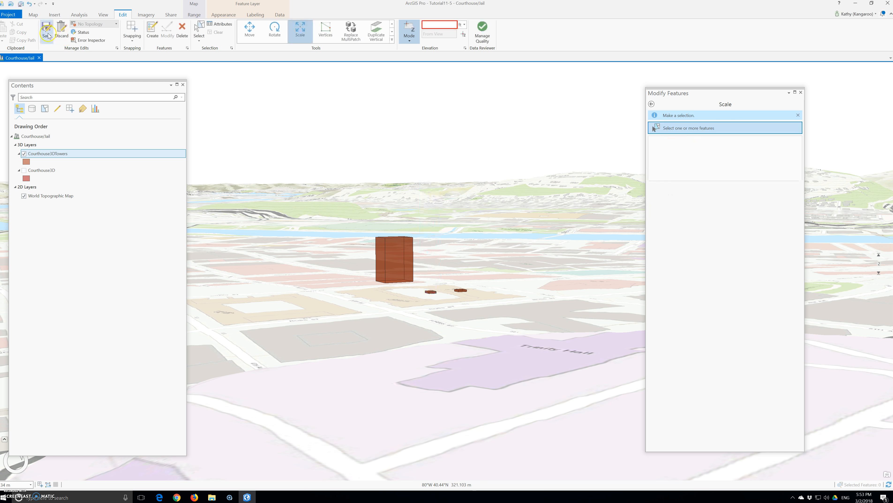
- Save the scaling edit made to Tower 1
left_click(46, 30)
left_click(449, 254)
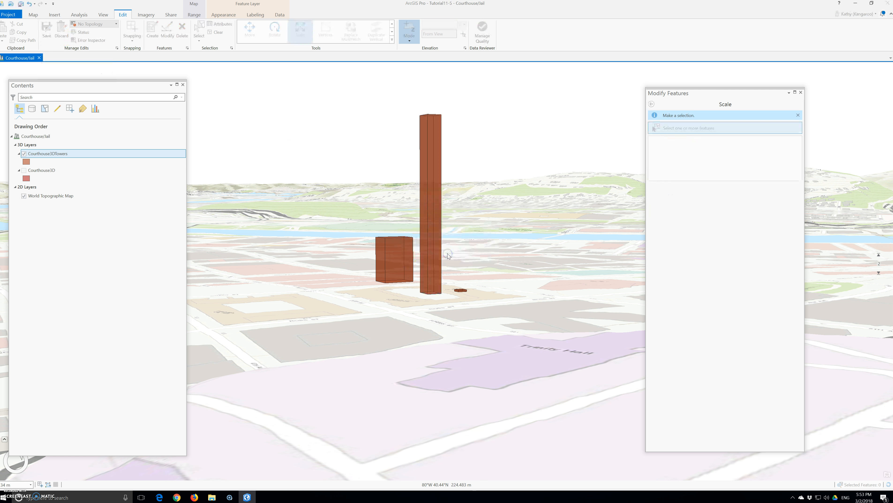
left_click(409, 167)
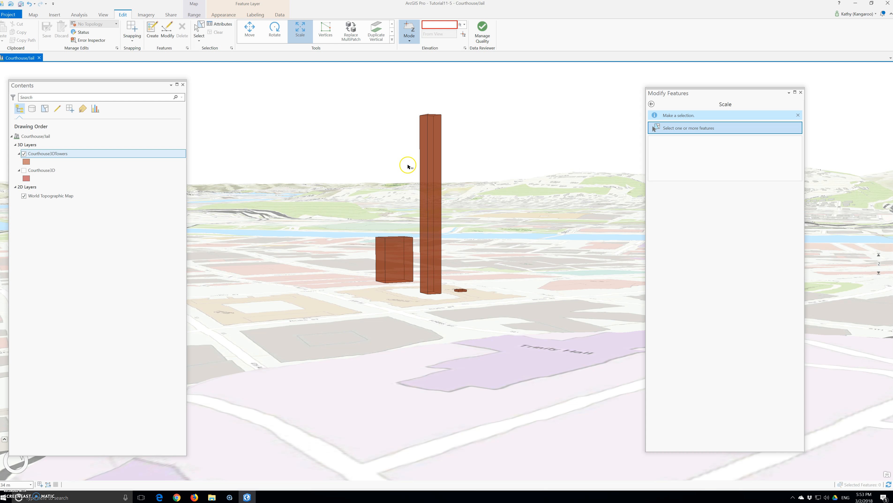
- Open the Courthouse3DTowers attribute table, move the Contents pane off the table, and check the towers' Height values
left_click(428, 209)
left_click(429, 222)
left_click(429, 227)
left_click(429, 230)
left_click(436, 258)
right_click(35, 154)
left_click(70, 185)
left_click_drag(67, 87, 276, 332)
left_click(160, 305)
left_click(170, 314)
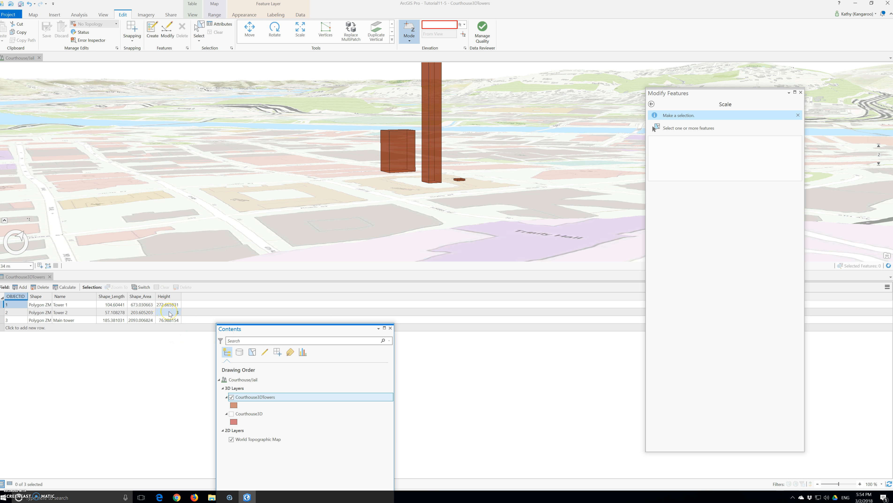
left_click(174, 316)
left_click(544, 133)
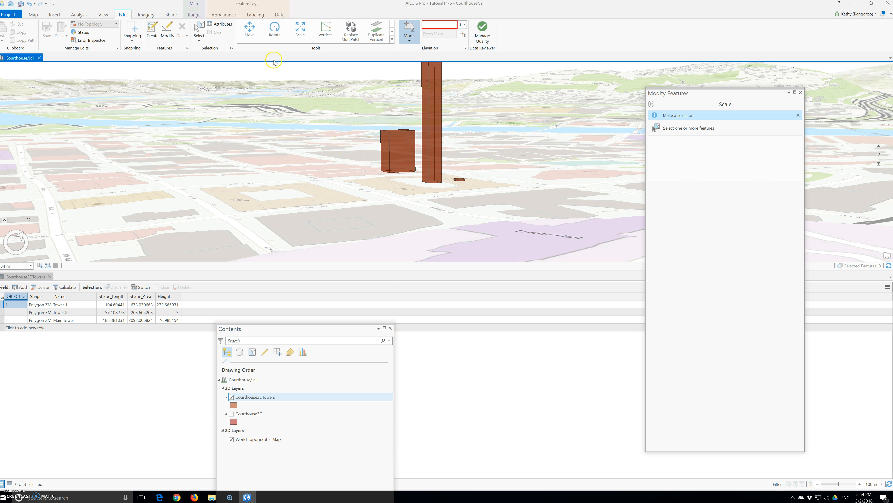
left_click(459, 180)
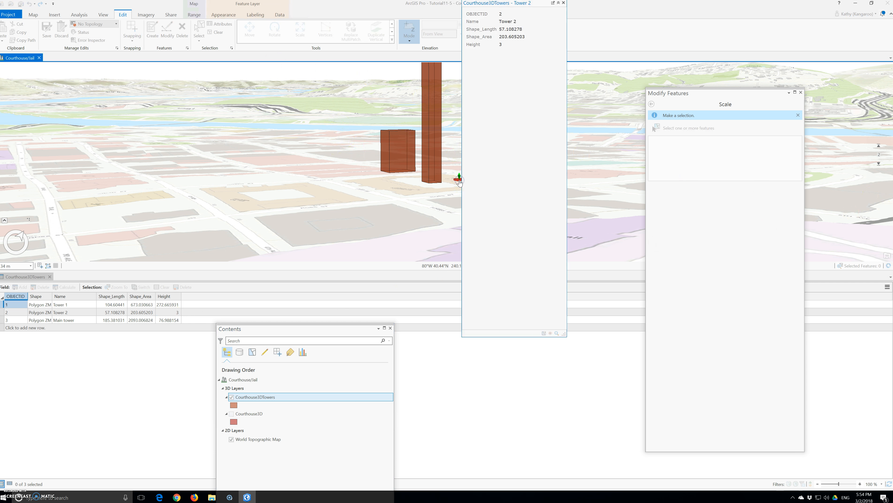
left_click(564, 4)
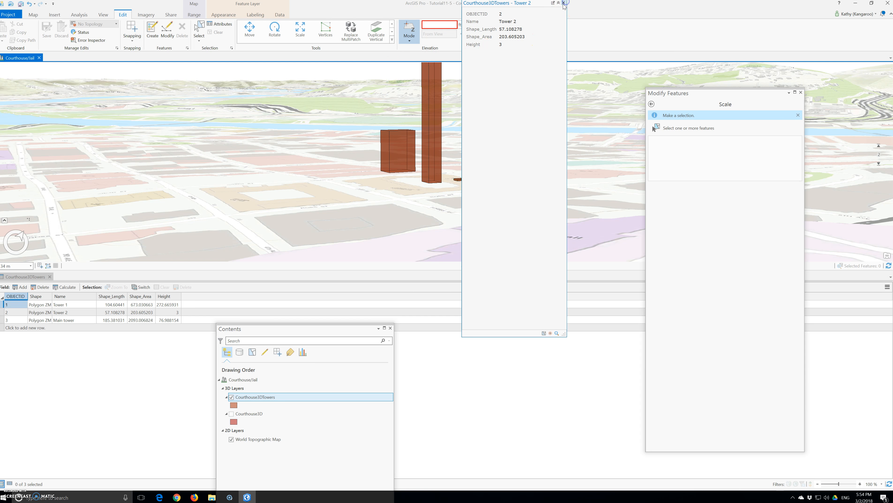
left_click(564, 3)
left_click(167, 30)
left_click(457, 172)
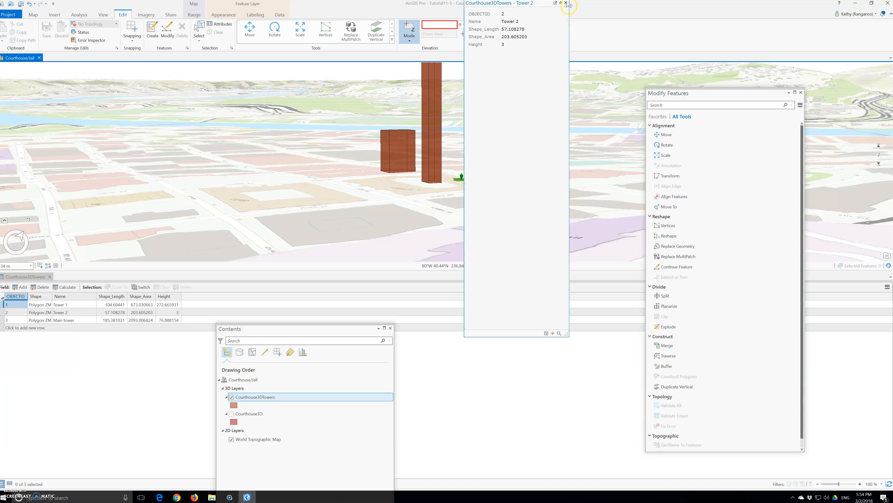
left_click(566, 3)
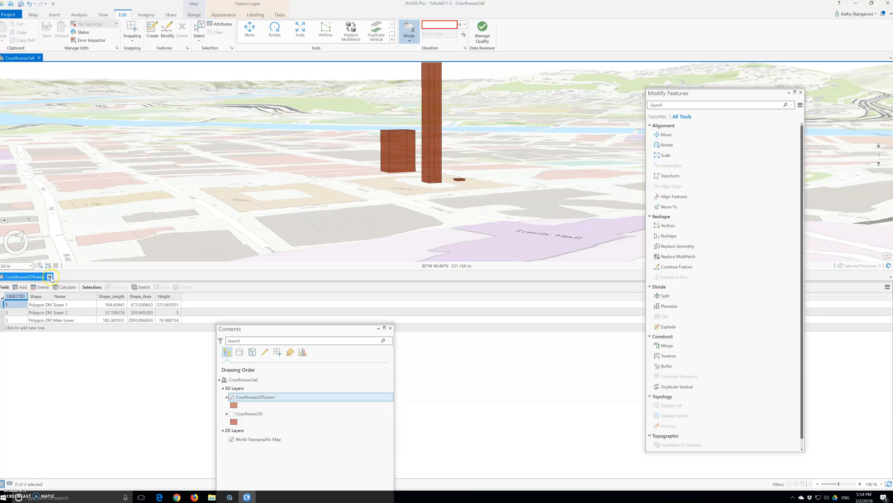
- Set Tower 2's Height to 150 in the Courthouse3DTowers attribute table and save the edits
left_click(173, 316)
left_click(178, 314)
type("150")
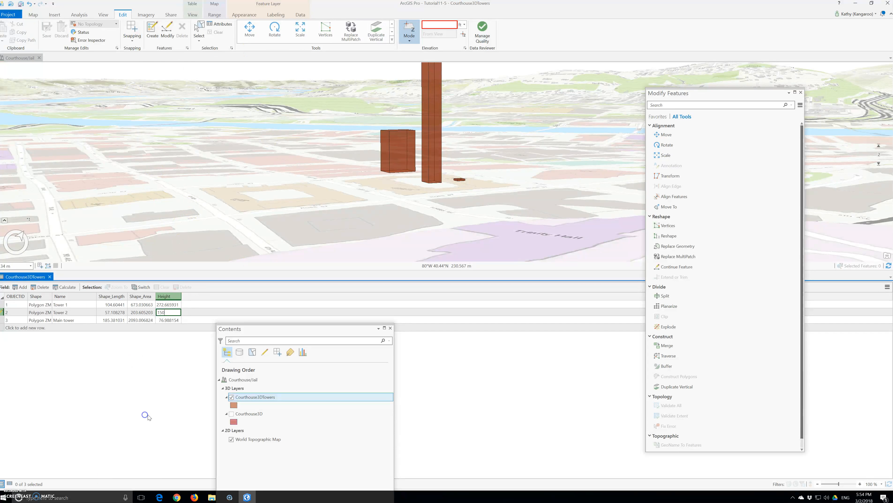
left_click(50, 44)
left_click(130, 338)
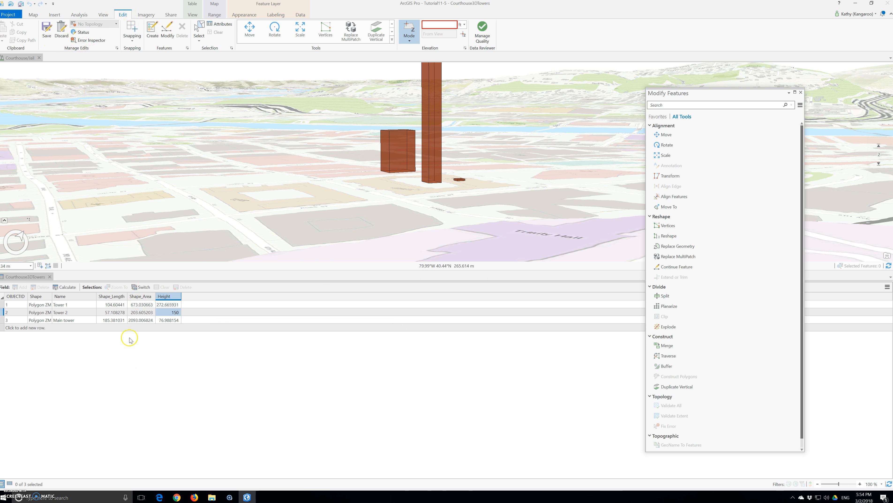
left_click(45, 37)
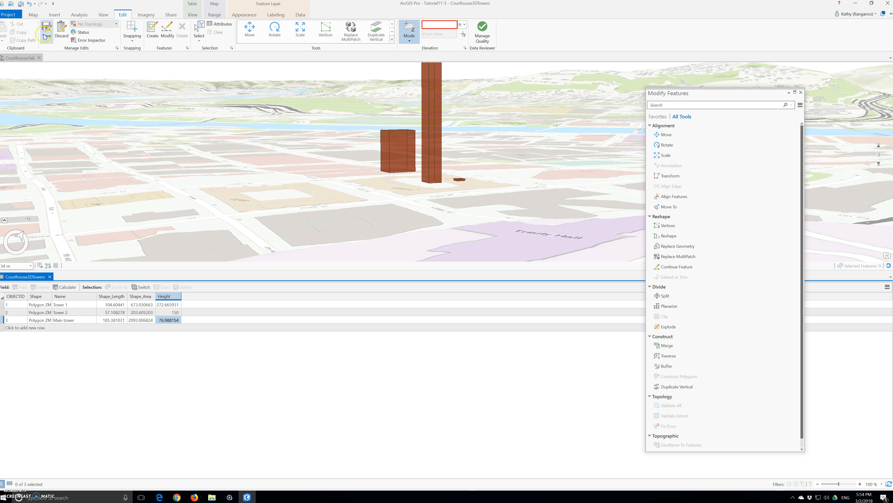
left_click(455, 254)
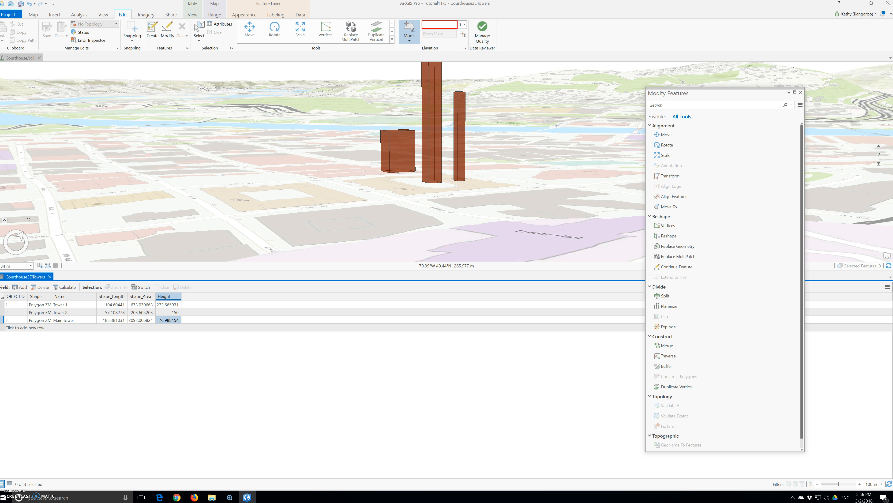
- Search Windows for "about this c", open the System page, and review the computer's basic specifications
left_click(4, 498)
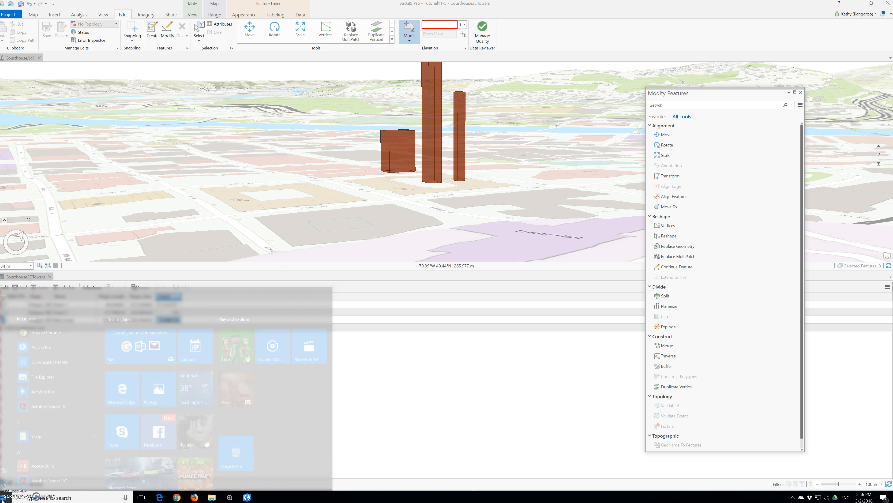
scroll(40, 400, "down", 5)
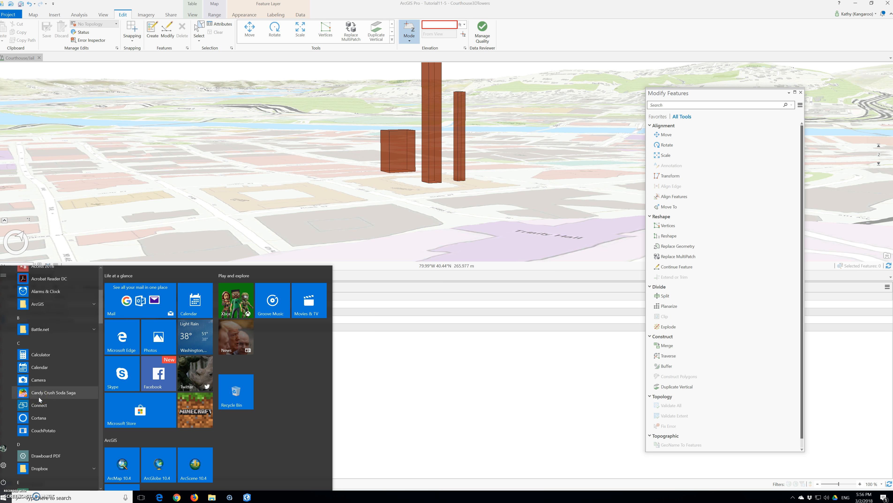
left_click(38, 386)
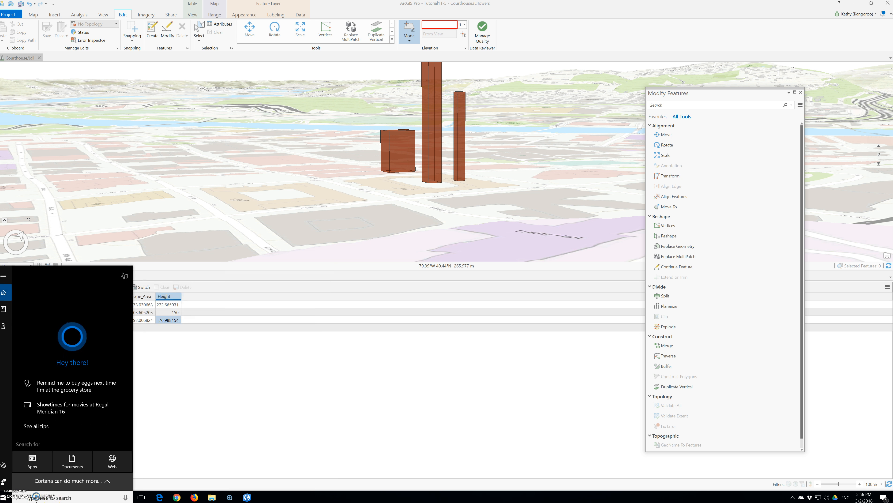
type("about this com")
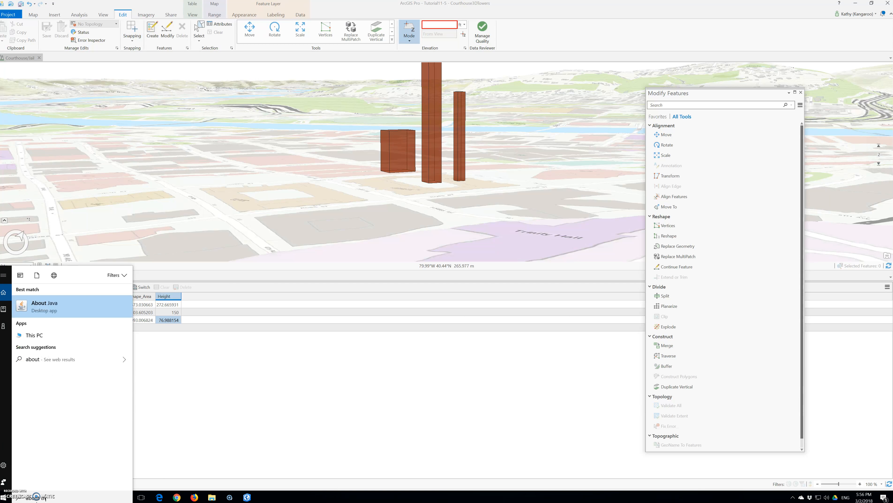
key("BackSpace")
key("BackSpace")
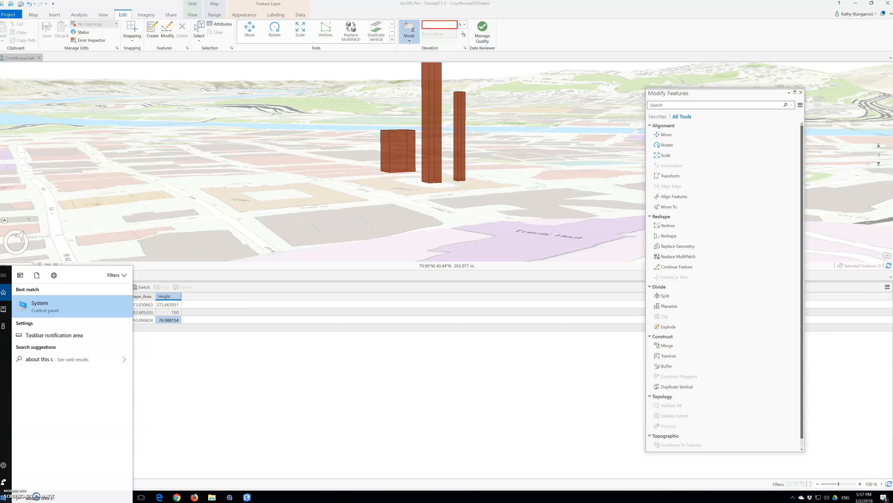
left_click(40, 307)
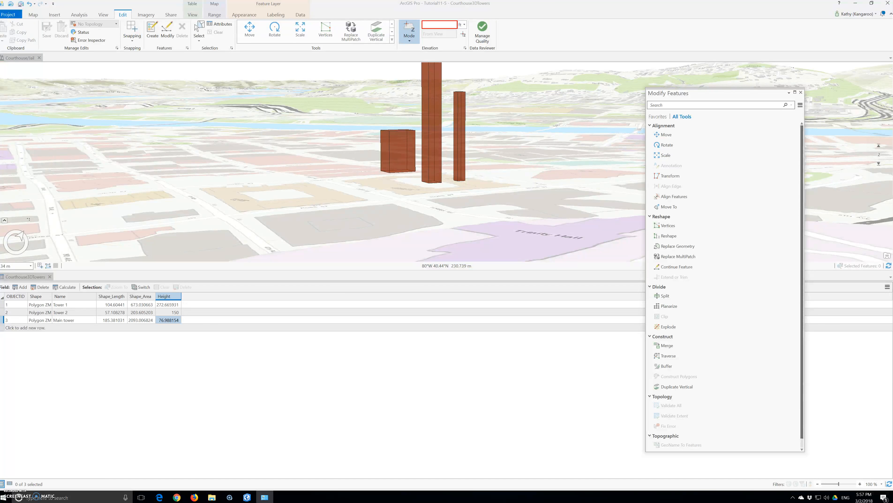
left_click_drag(891, 155, 256, 148)
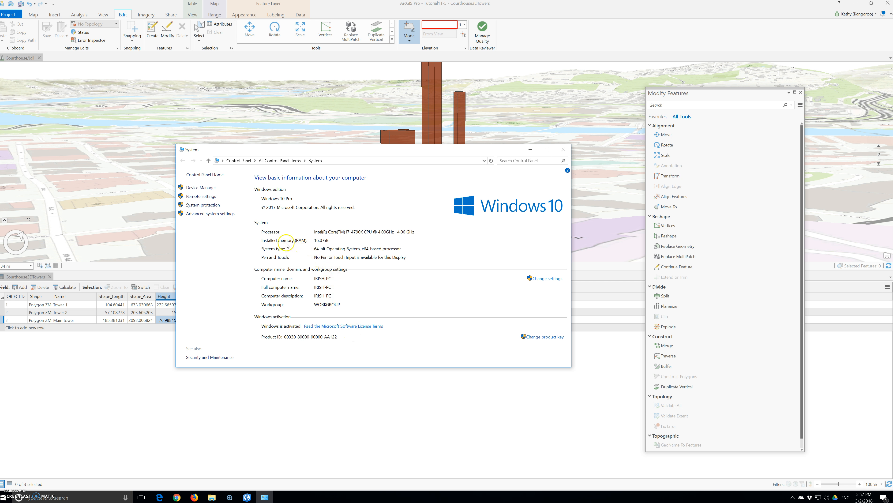
left_click(324, 249)
- View the computer's hardware categories in Device Manager, then enlarge the System information window and close it
left_click(198, 189)
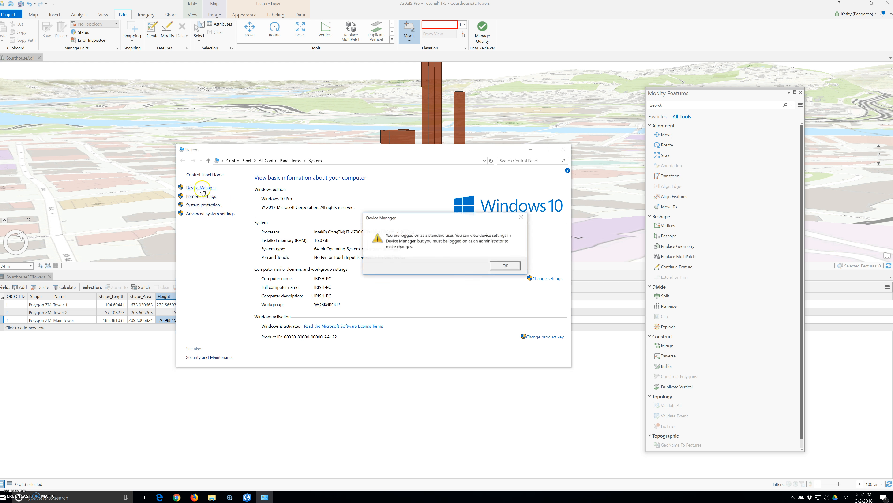
left_click(508, 266)
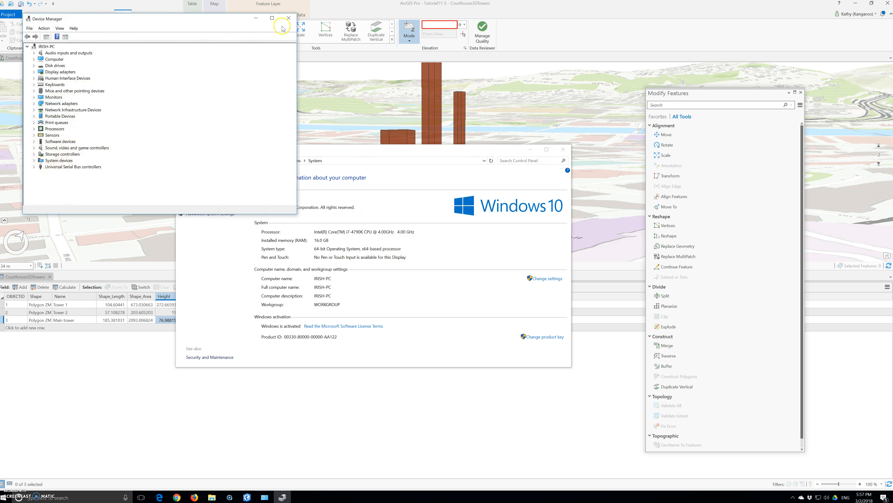
left_click(288, 18)
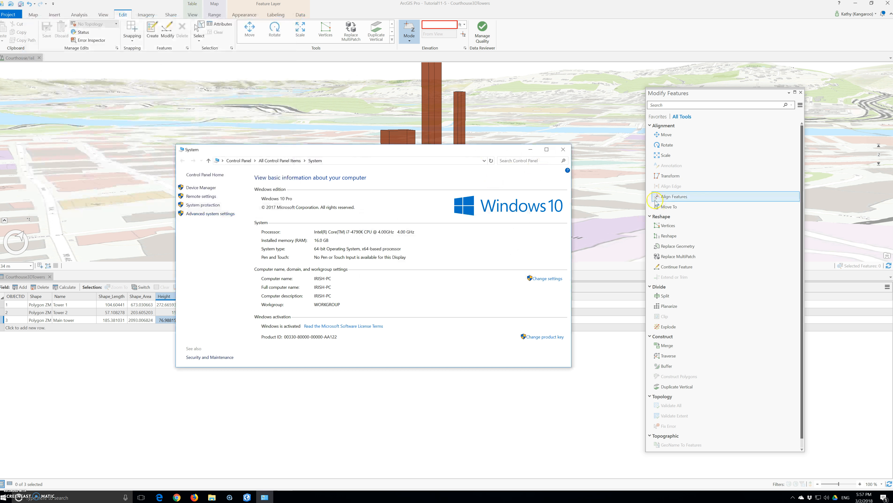
left_click(547, 149)
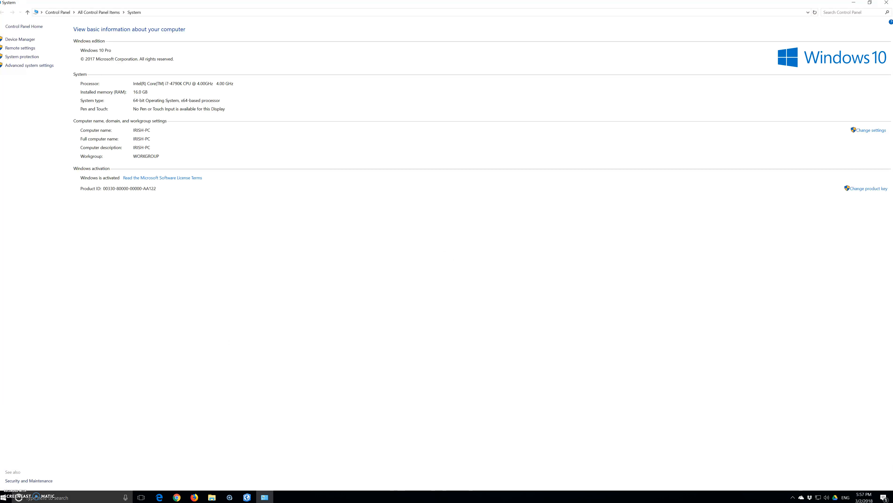
left_click(886, 3)
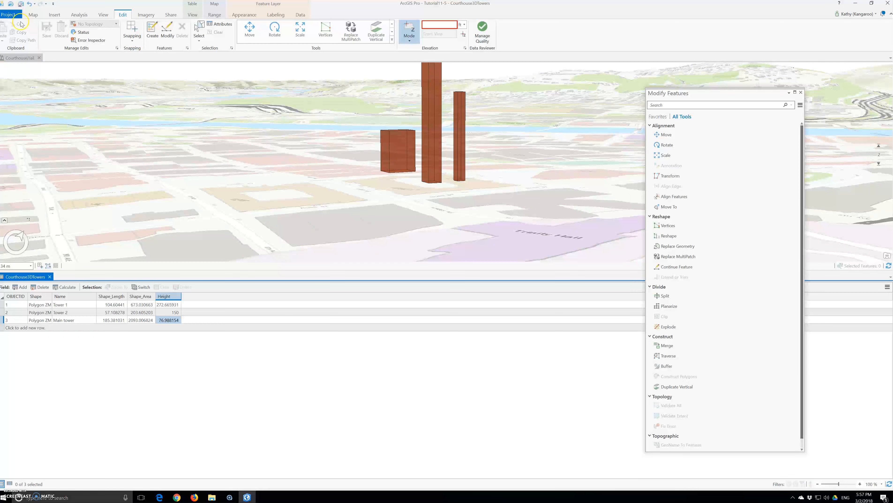
- Save the Tutorial11-5 project in the current ArcGIS Pro version's format and exit the application
left_click(8, 15)
left_click(7, 58)
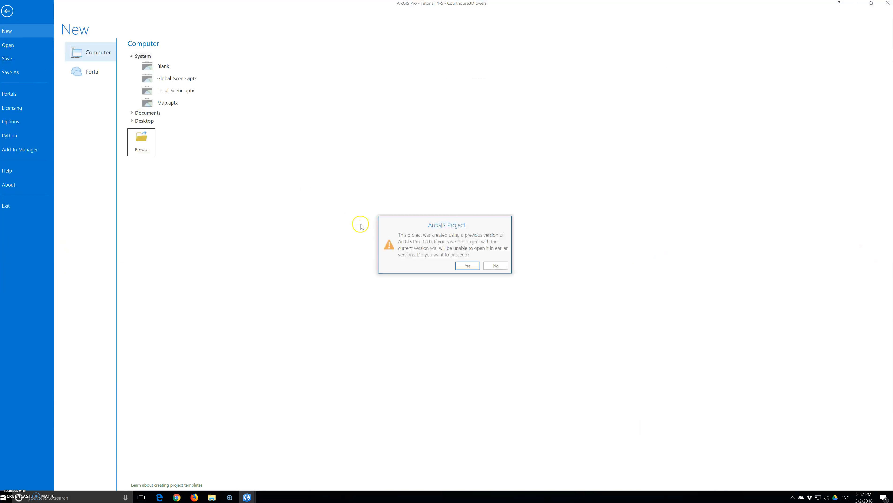
left_click(469, 266)
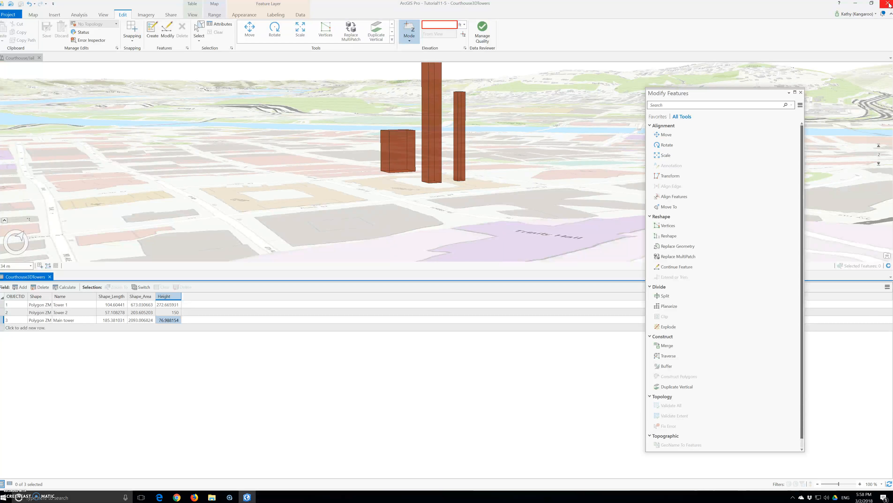
left_click(888, 4)
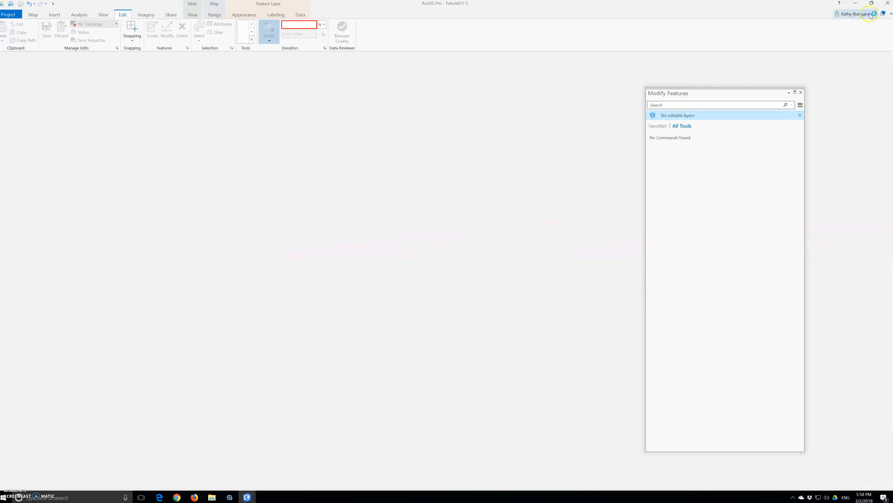
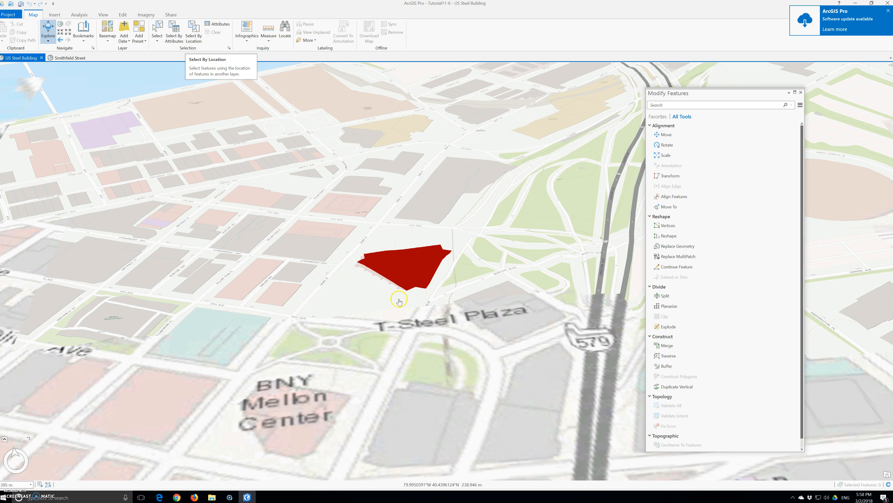
- Zoom to the US Steel Building bookmark and bring the whole red building footprint into view
left_click(81, 32)
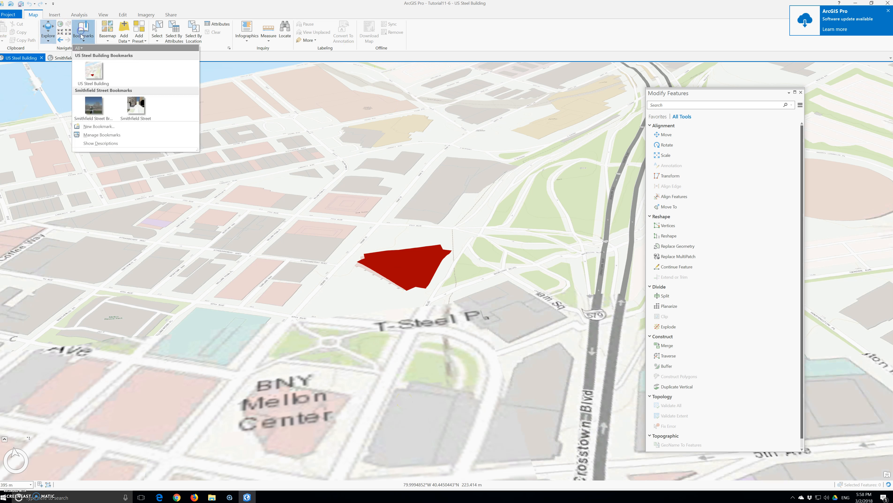
left_click(93, 74)
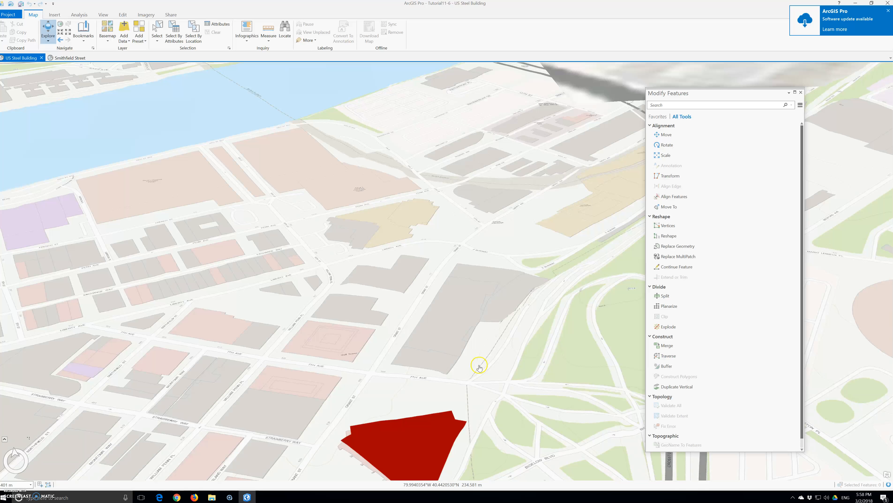
left_click_drag(432, 417, 398, 379)
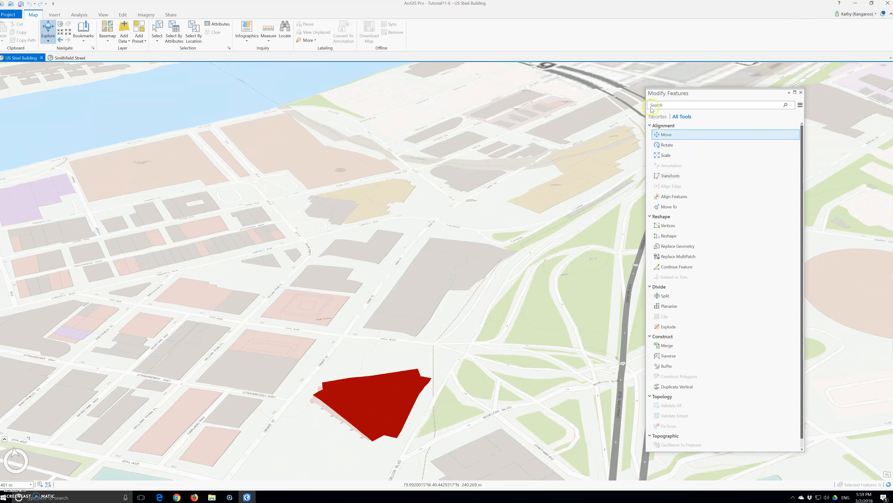
- Close the Modify Features pane, then show the Contents pane and place it clear of the red building footprint
left_click(802, 92)
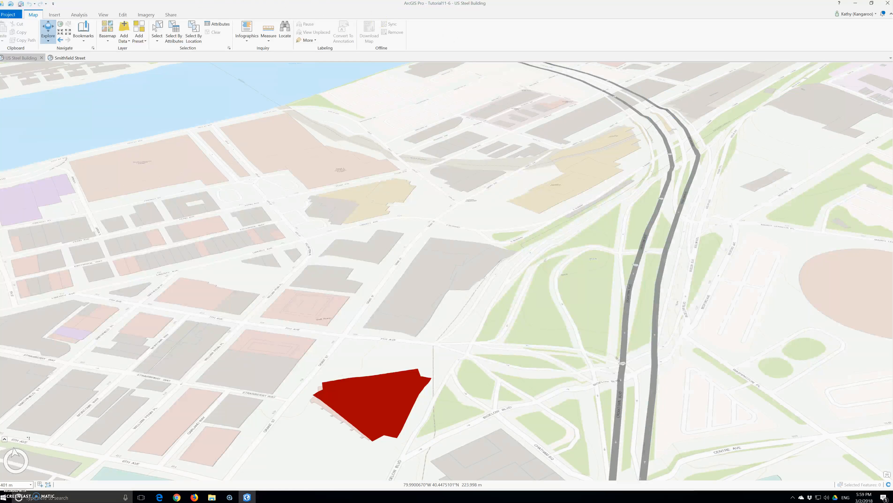
left_click(103, 15)
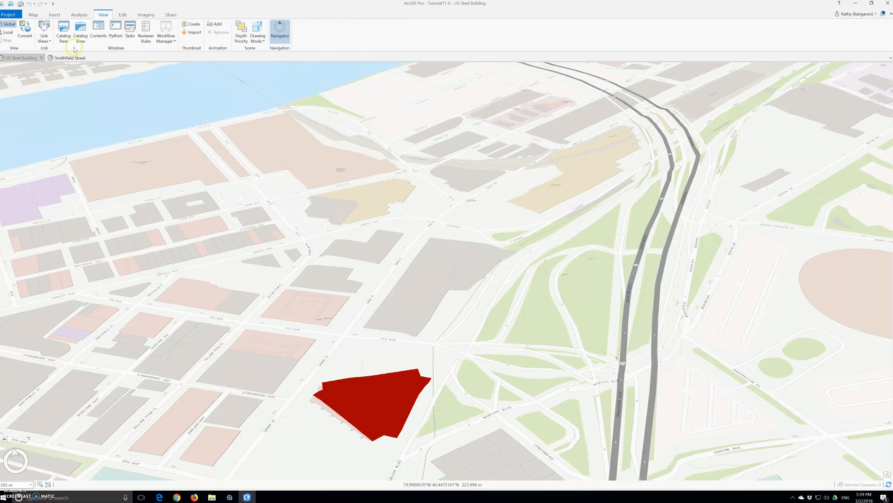
left_click(98, 30)
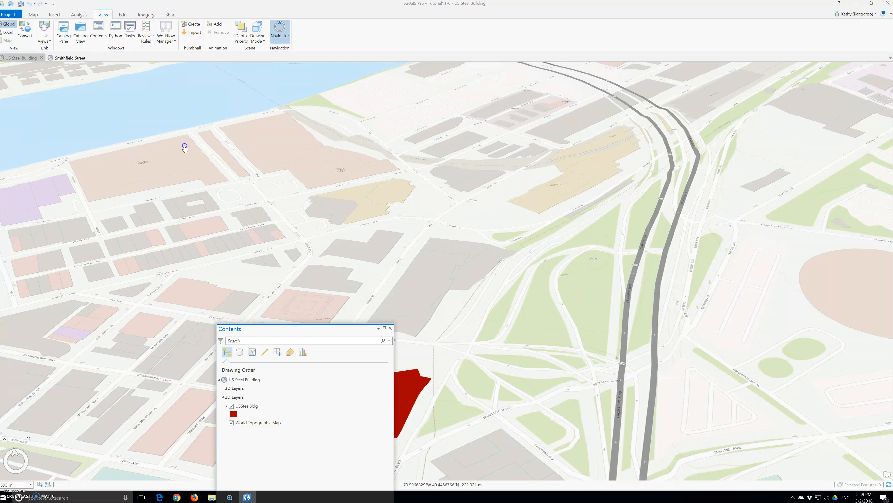
left_click_drag(269, 328, 138, 92)
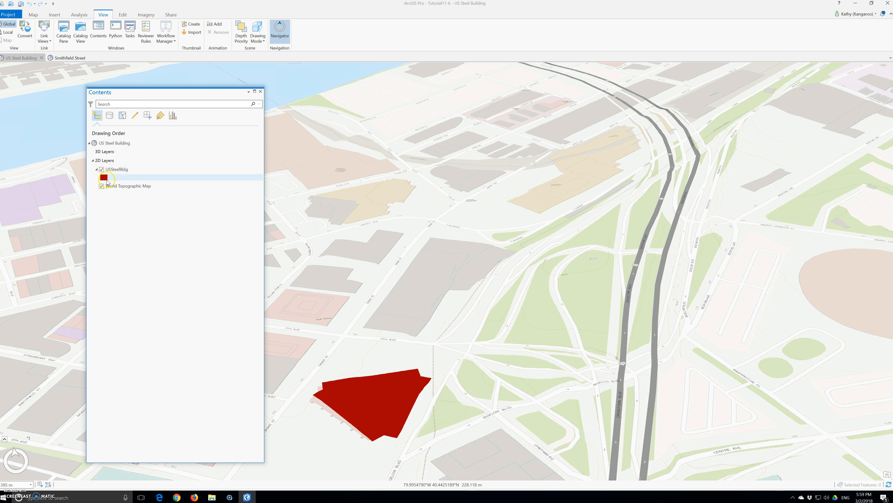
- Open the symbology of the USSteelBldg layer and start formatting its polygon symbol
left_click(120, 170)
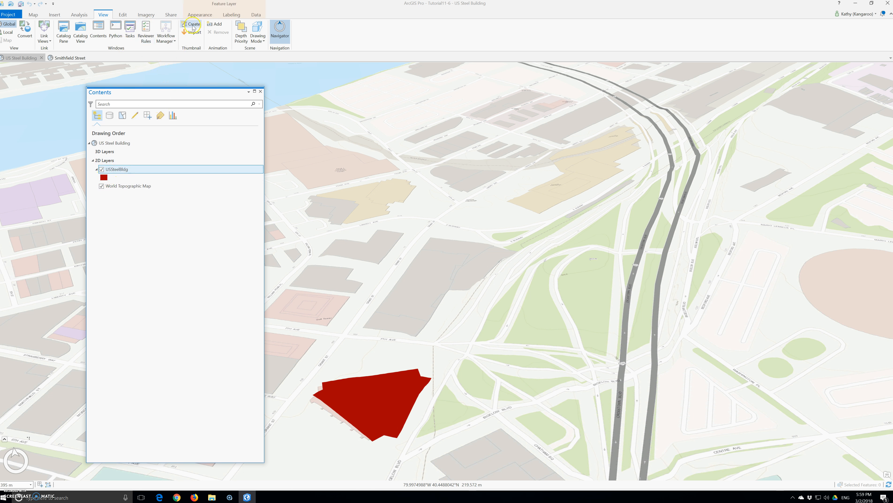
left_click(125, 170)
right_click(125, 170)
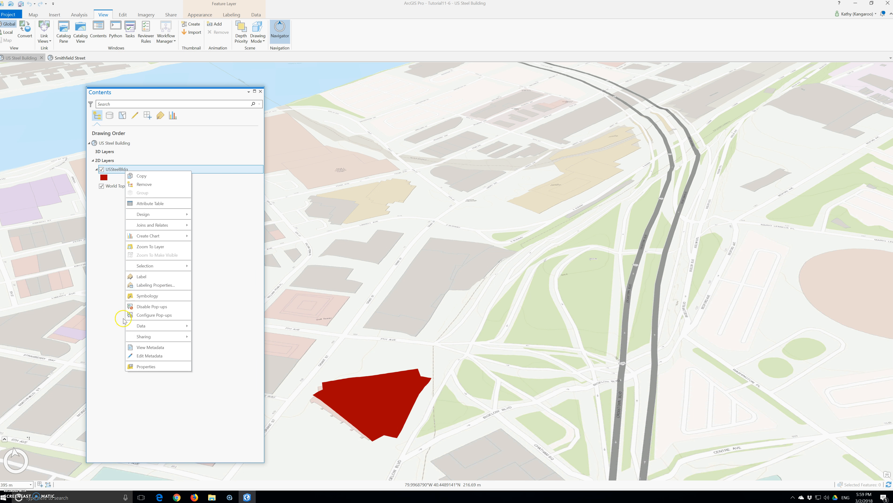
left_click(144, 296)
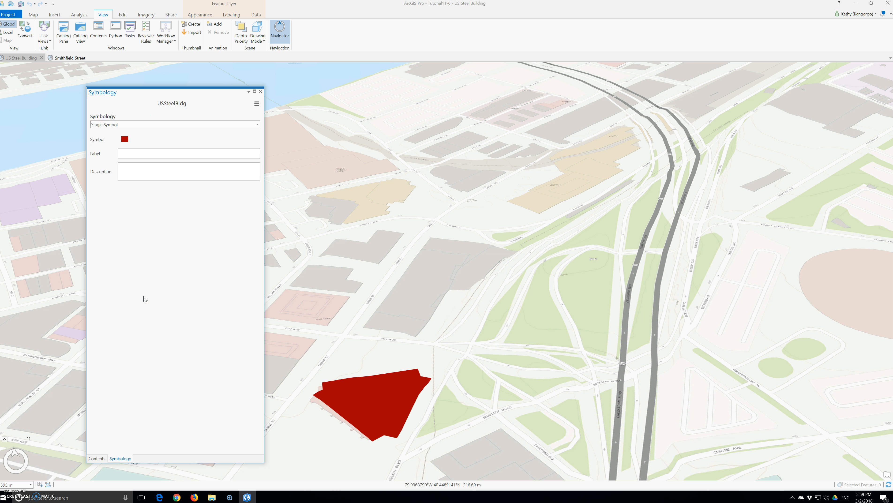
left_click(125, 140)
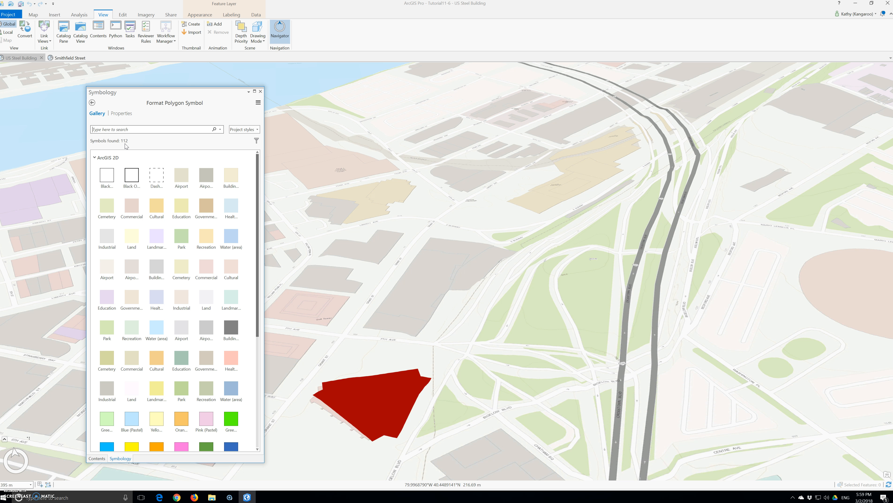
- Search the polygon symbol gallery across all styles for "procedural"
left_click(129, 130)
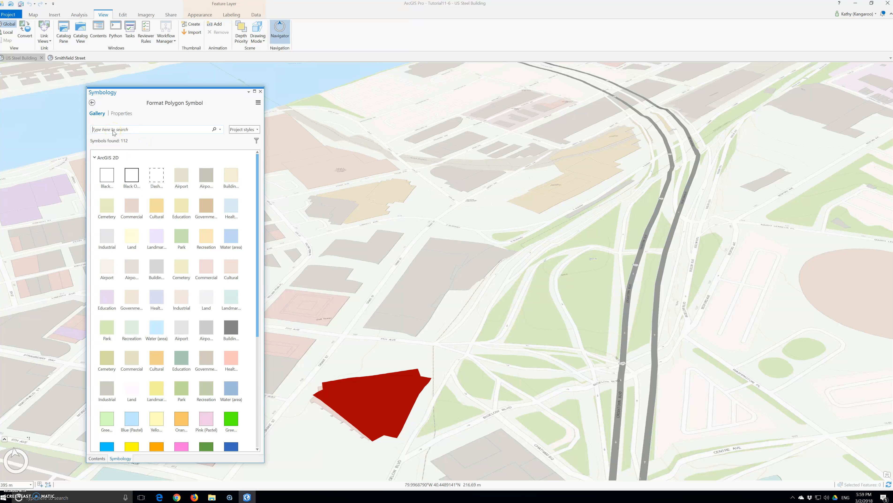
left_click(242, 129)
left_click(239, 145)
left_click(106, 129)
type("proced")
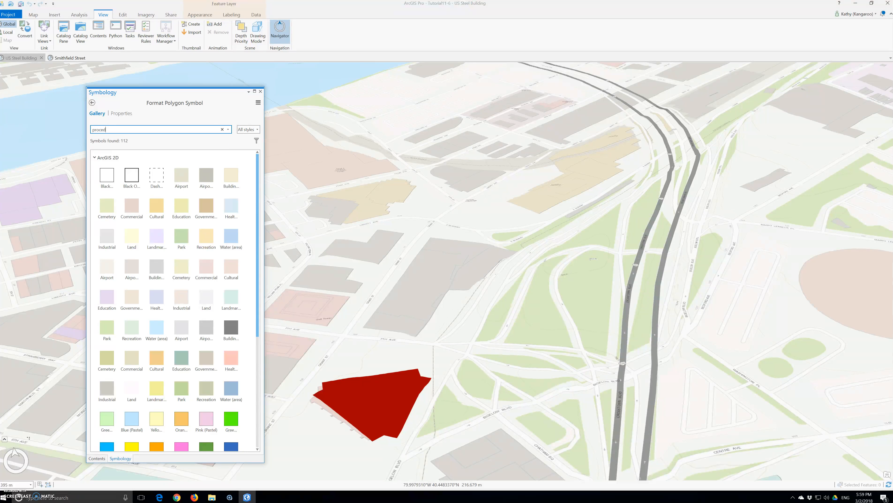
type("ural")
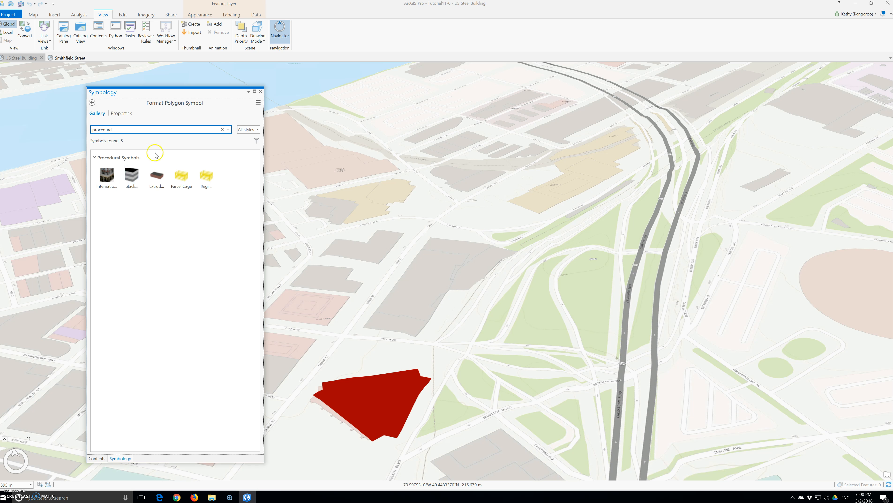
- Apply the Stacked Vertical Blocks procedural symbol to the USSteelBldg layer and close the Symbology pane
left_click(135, 179)
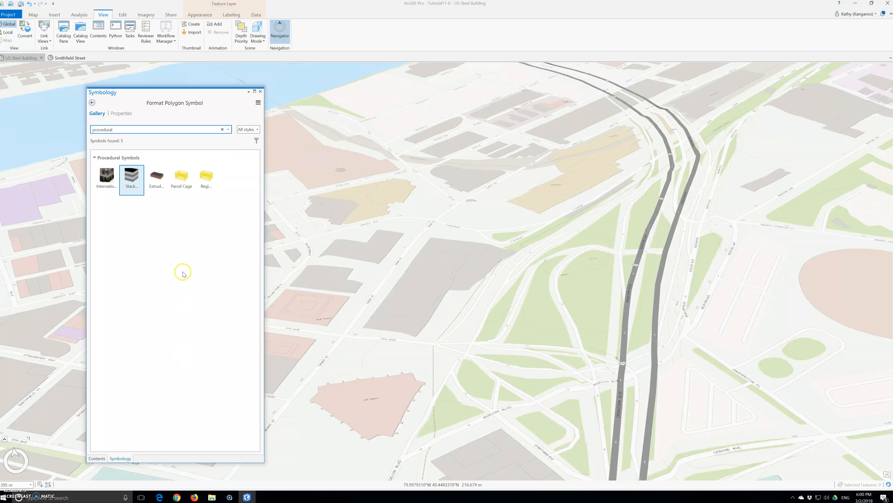
left_click(130, 175)
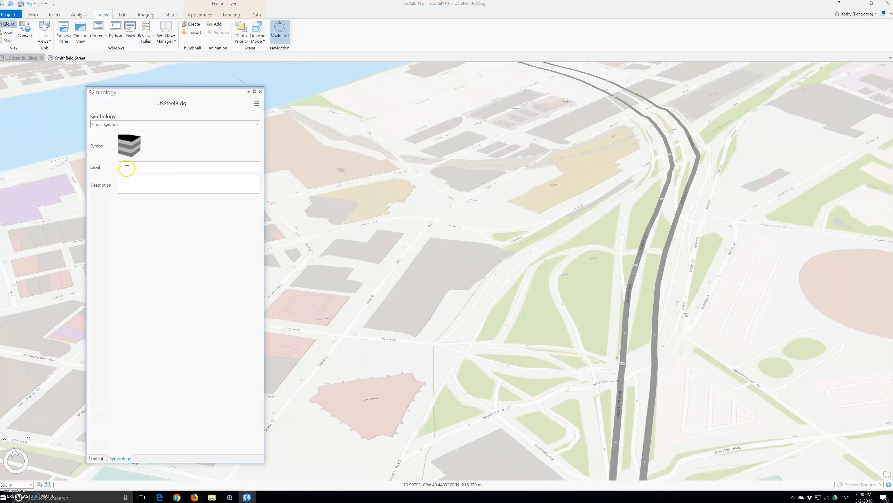
left_click(257, 104)
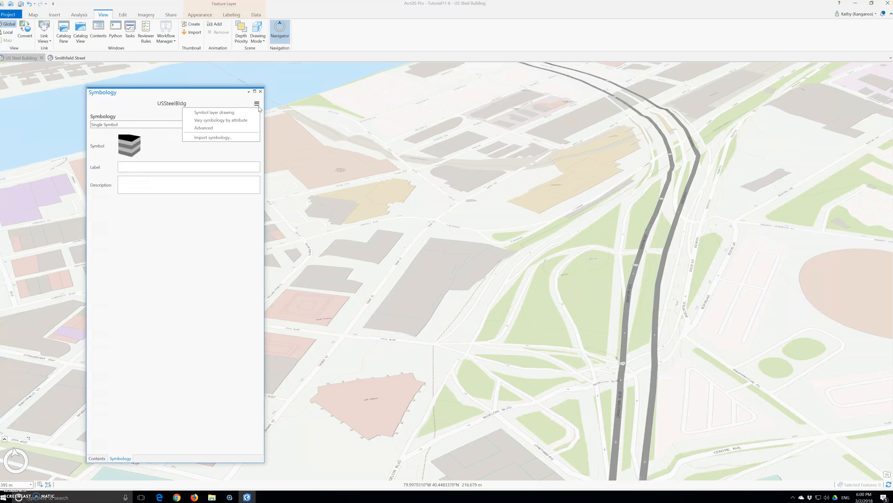
left_click(257, 104)
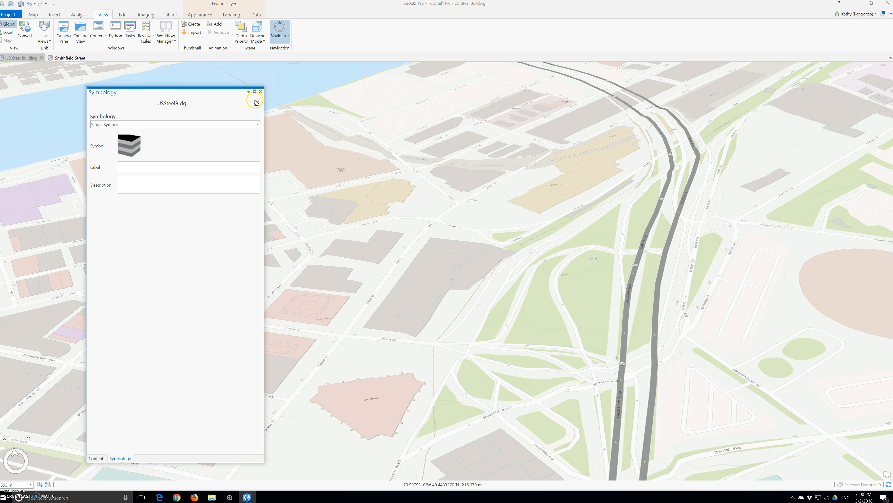
left_click(260, 92)
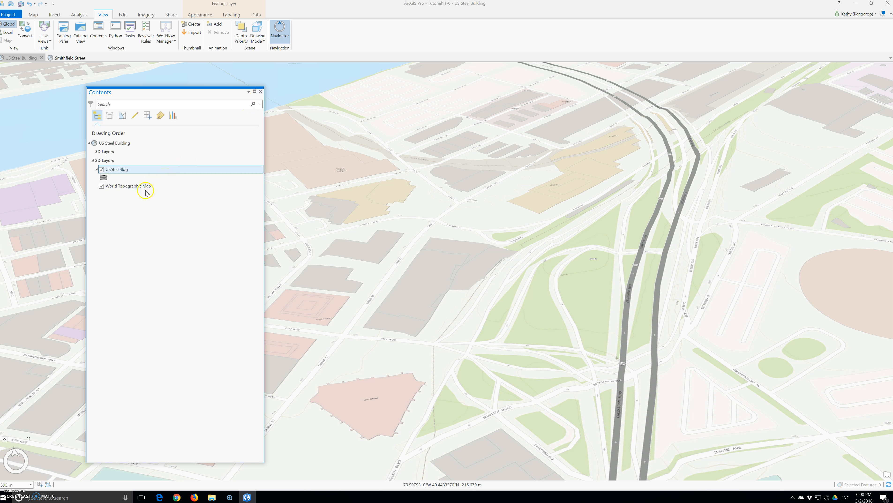
- Open the USSteelBldg symbol's layer properties and set the Stacked Vertical Blocks units to Feet
left_click(104, 177)
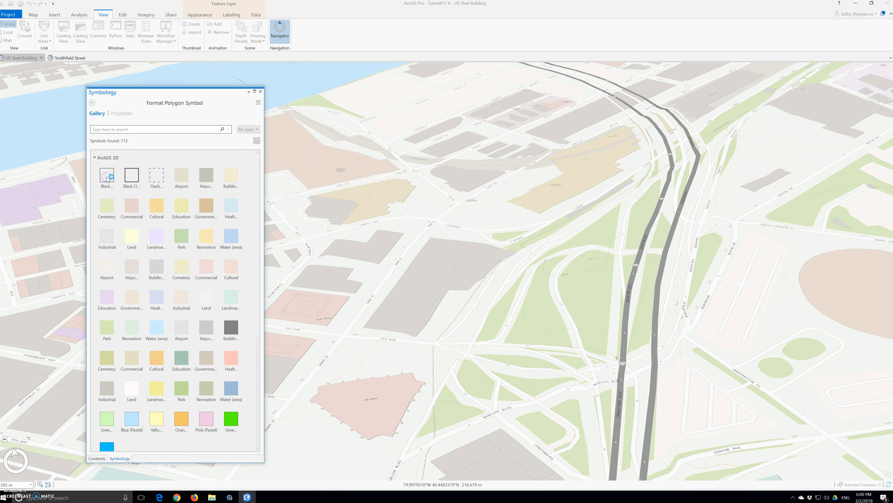
left_click(121, 113)
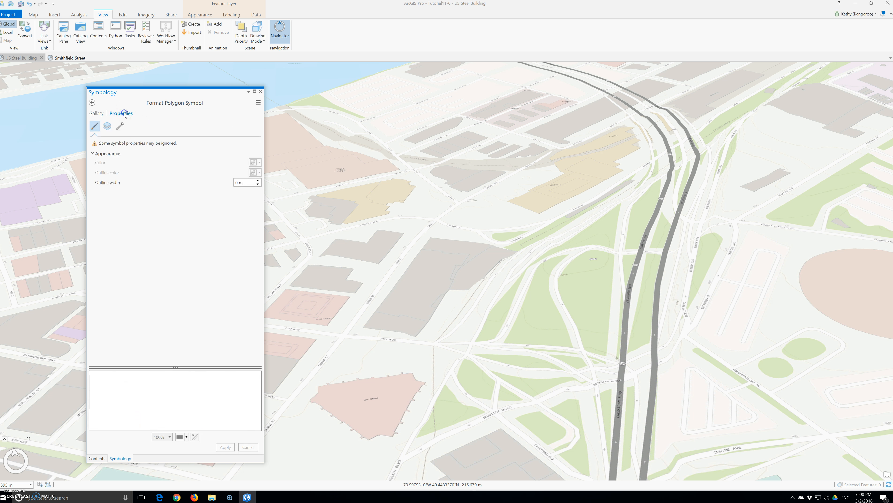
left_click(107, 126)
mouse_move(176, 497)
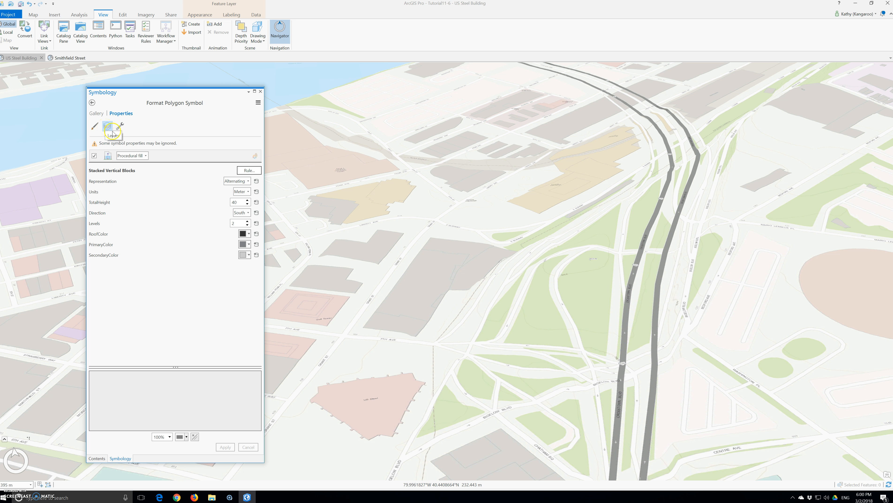
left_click(245, 192)
left_click(243, 210)
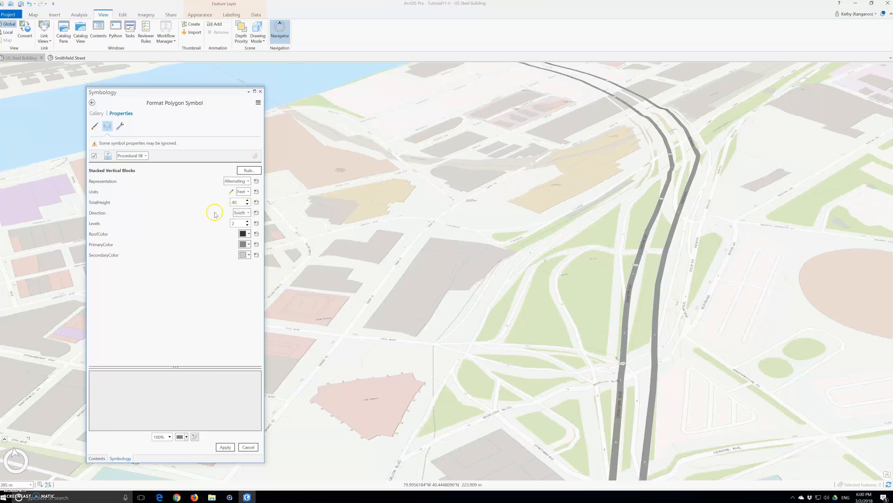
- Map the symbol's TotalHeight property to the Height attribute
left_click(247, 205)
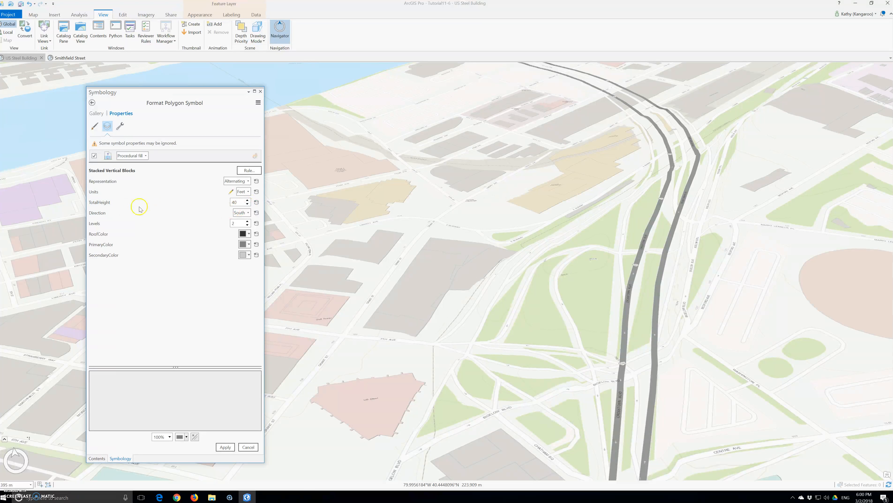
left_click(256, 202)
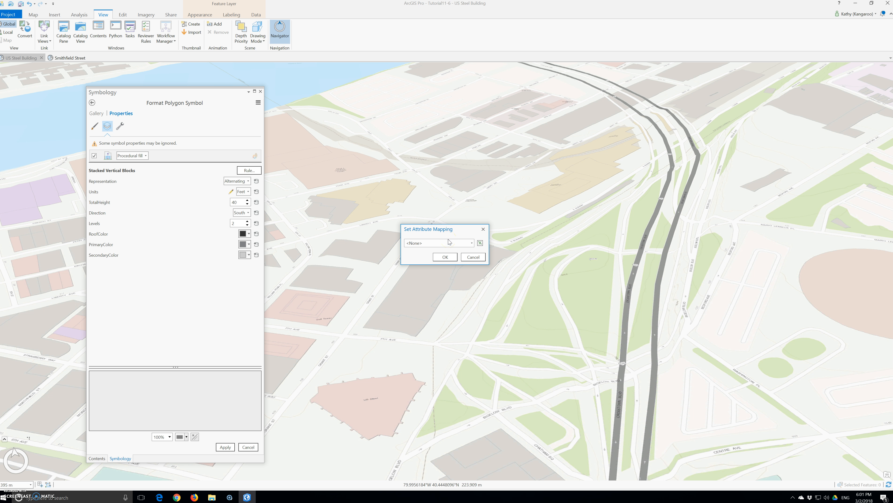
left_click(448, 259)
left_click(457, 243)
left_click(472, 243)
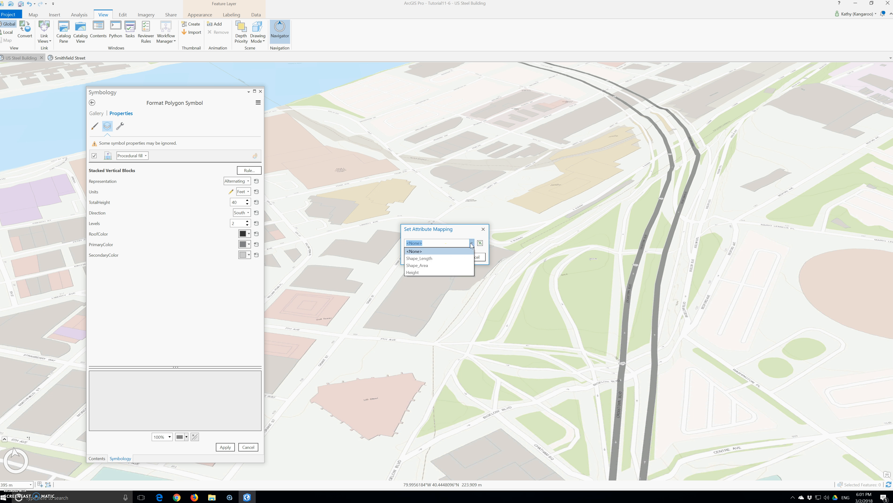
left_click(419, 273)
left_click(448, 257)
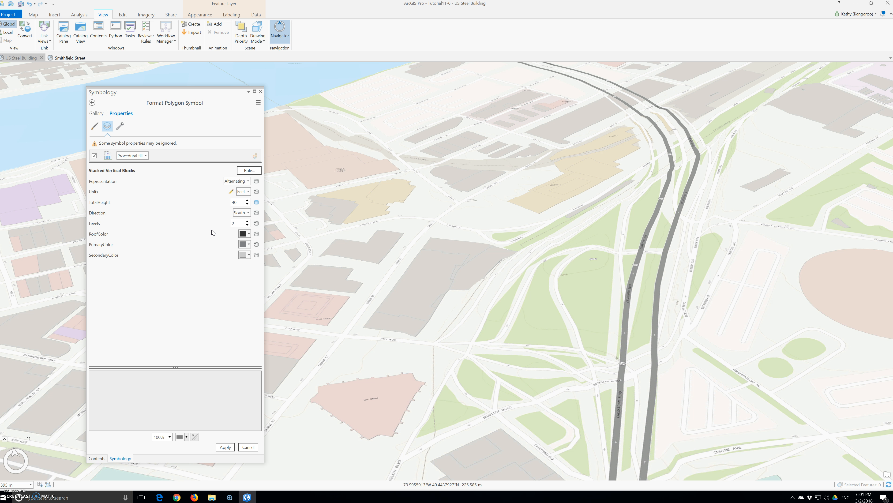
- Set the symbol's Levels to 64, apply the changes, and close the Symbology pane
left_click(226, 223)
type("64")
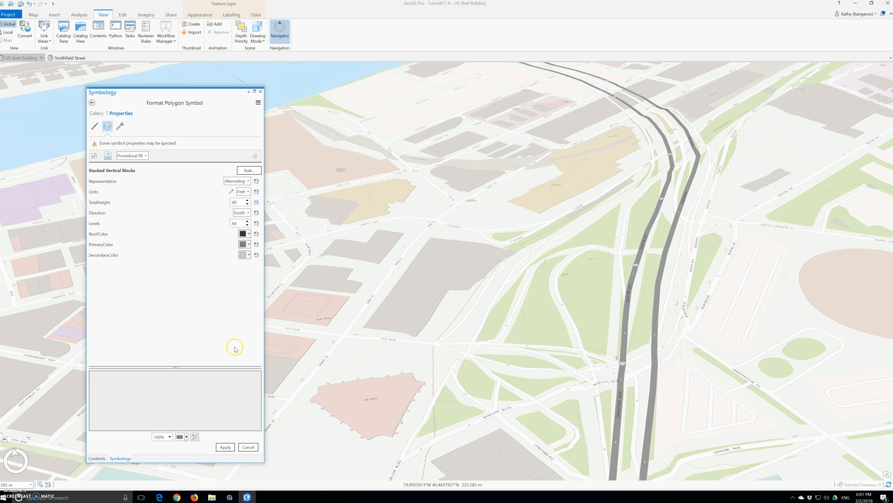
left_click(225, 447)
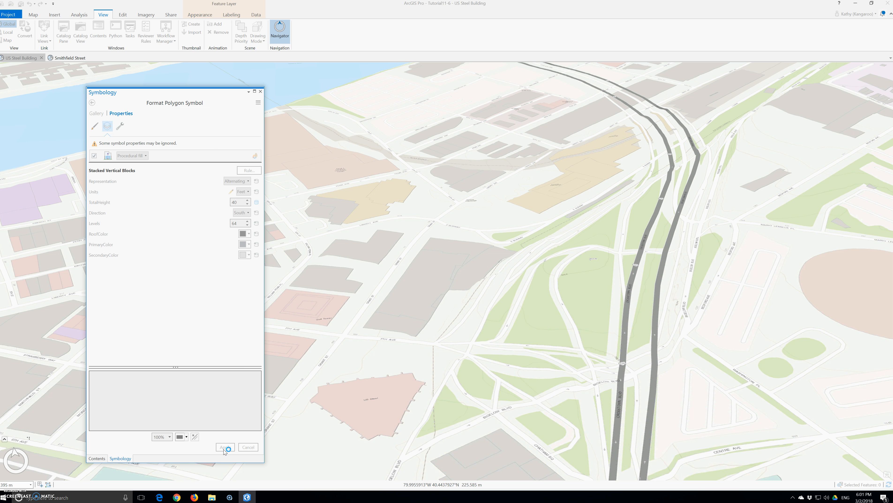
left_click_drag(188, 84, 132, 79)
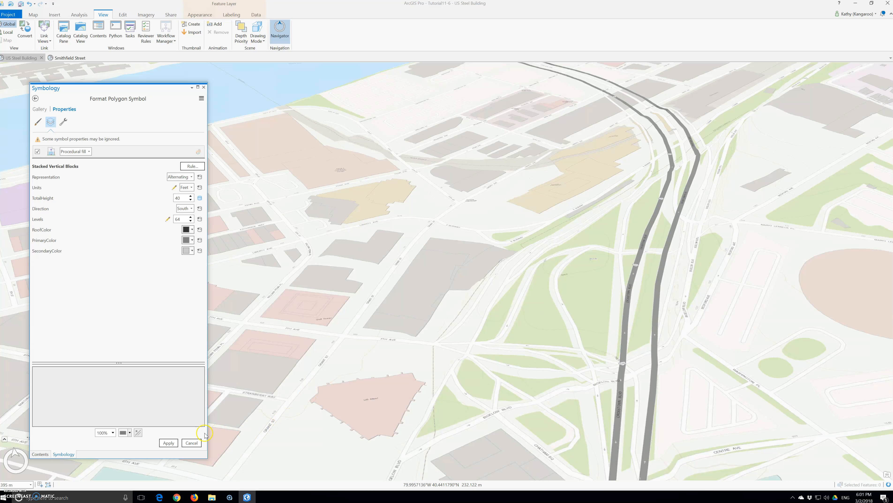
left_click(166, 443)
left_click(37, 122)
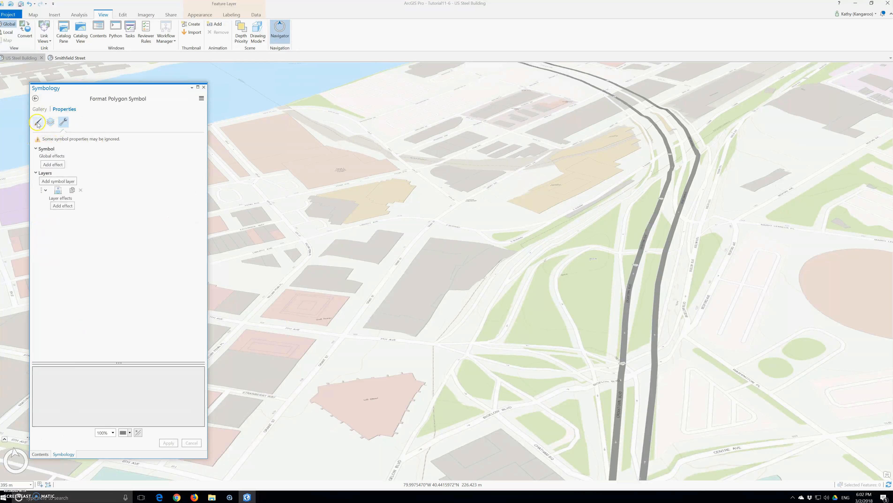
left_click(35, 98)
left_click(204, 89)
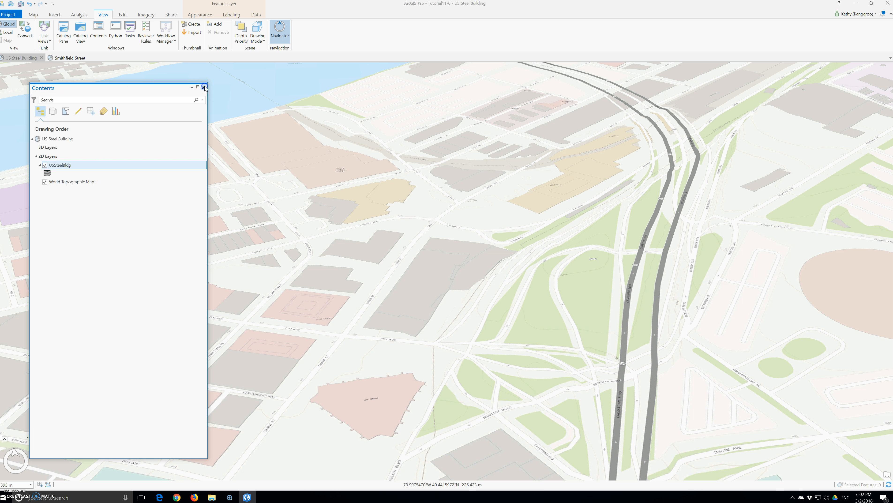
- Move the USSteelBldg layer from 2D Layers into the 3D Layers group
left_click_drag(58, 165, 48, 148)
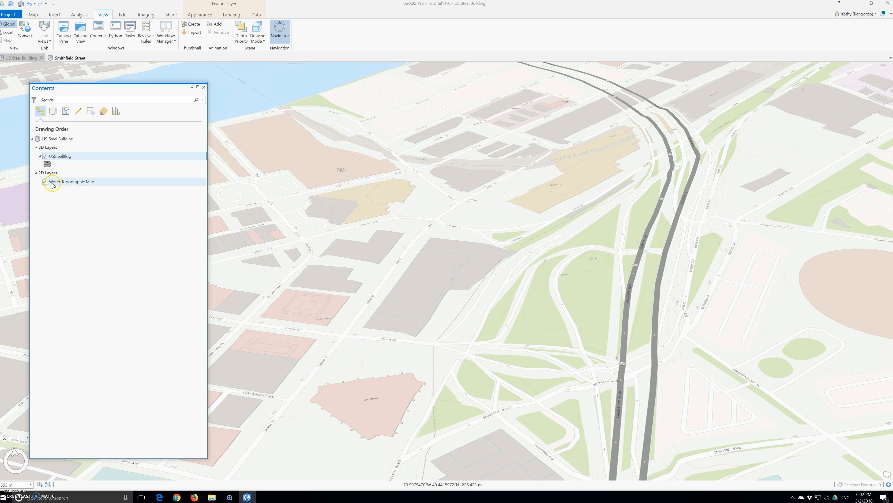
scroll(456, 334, "down", 5)
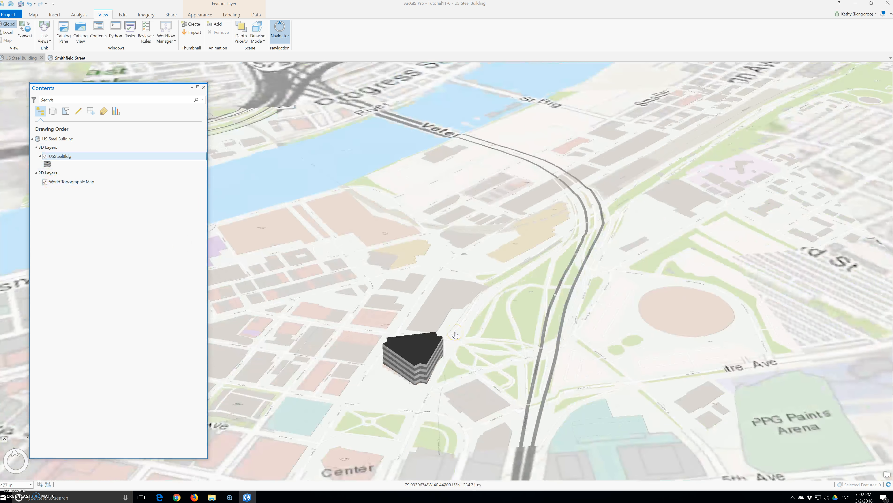
scroll(409, 356, "down", 3)
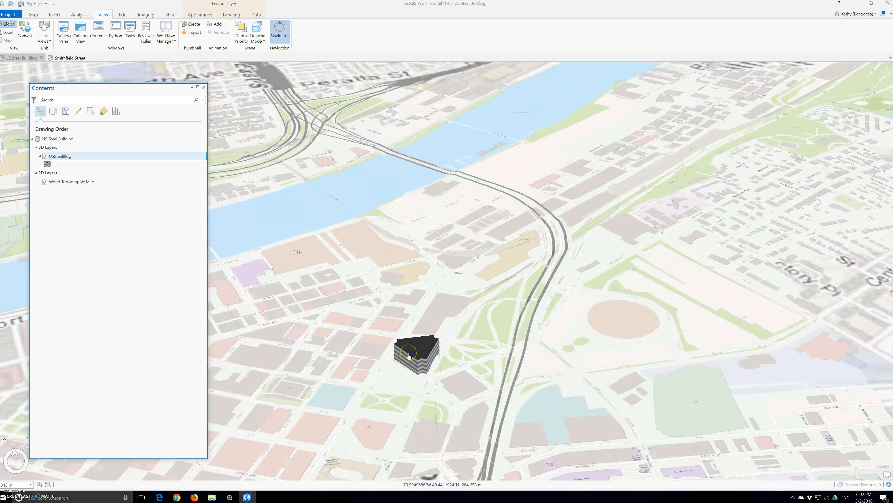
scroll(409, 356, "up", 5)
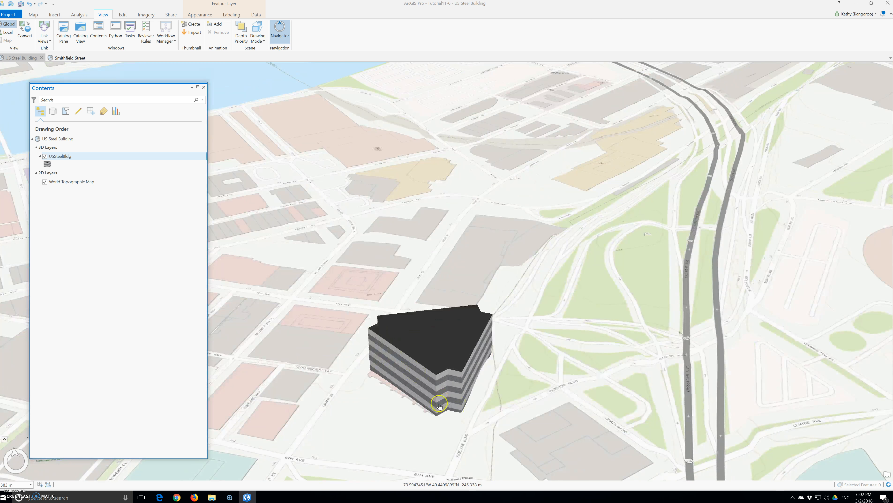
right_click(58, 158)
left_click(88, 366)
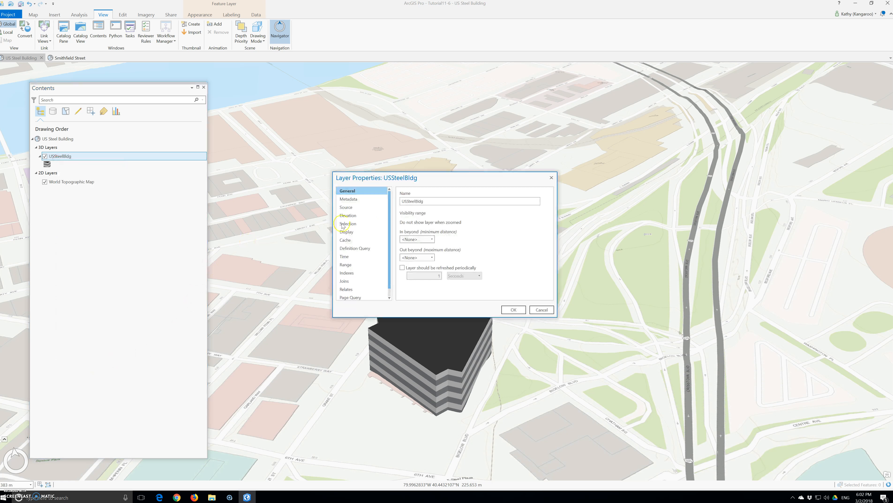
left_click(542, 310)
- Open the USSteelBldg layer's symbology and display its symbol's procedural fill layer properties
left_click(62, 157)
right_click(63, 157)
left_click(81, 291)
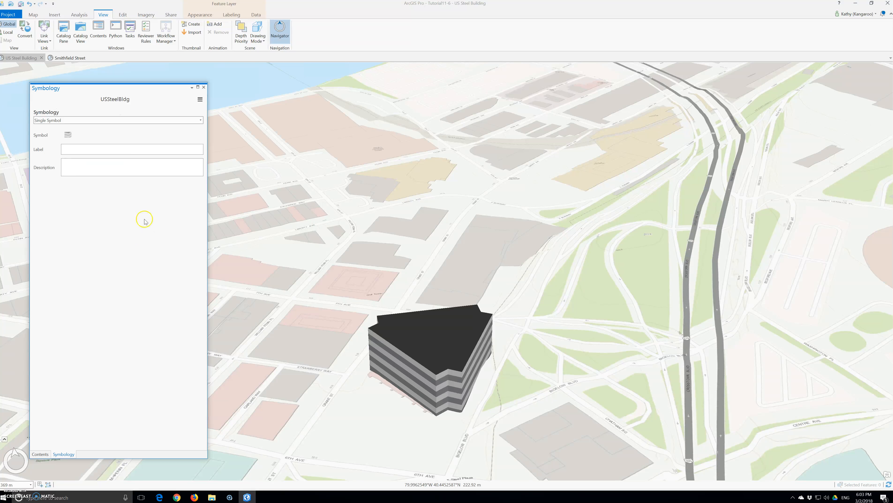
left_click(67, 135)
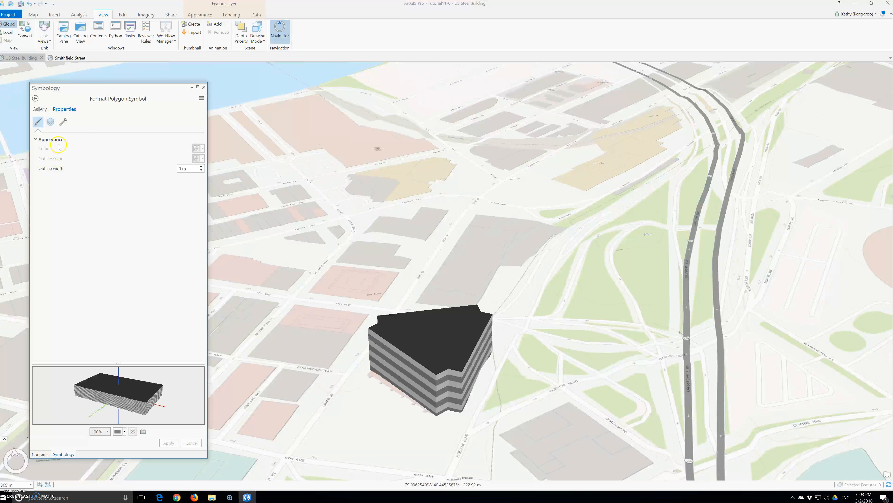
left_click(50, 122)
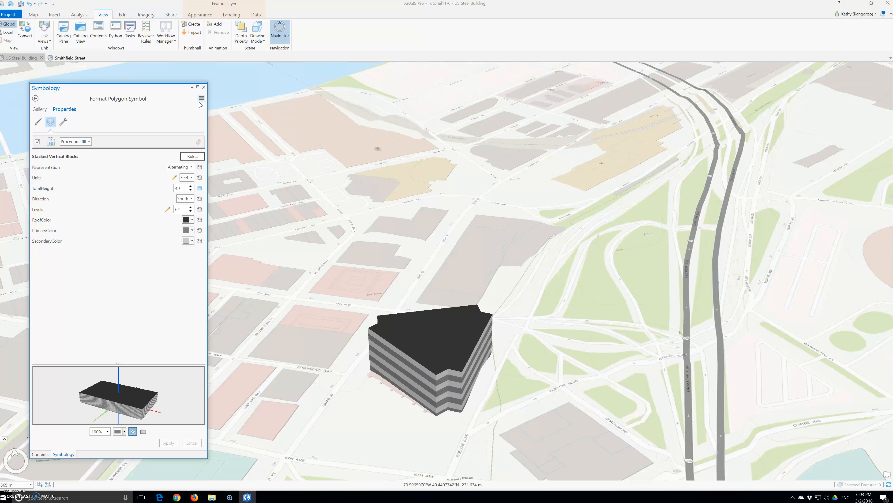
left_click(41, 110)
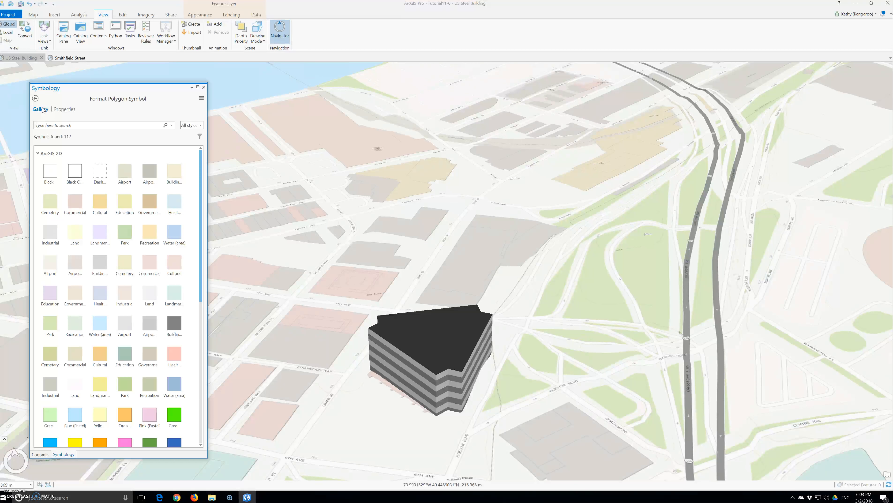
left_click(62, 110)
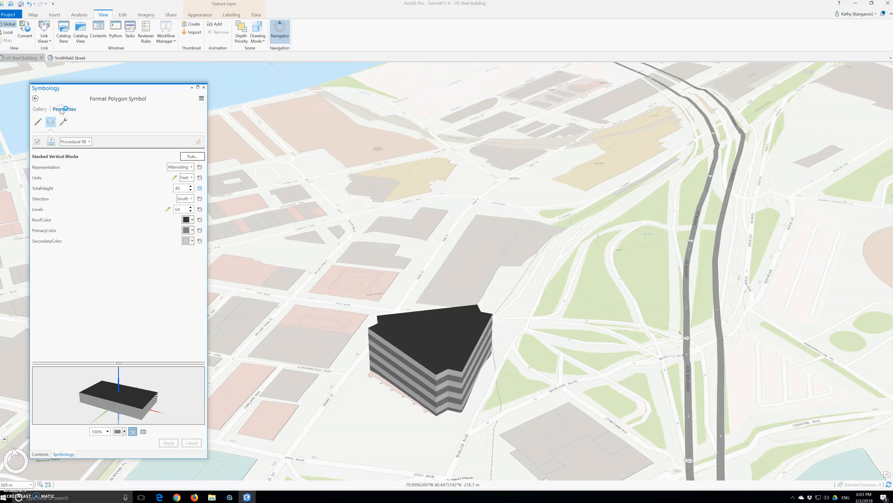
left_click(51, 142)
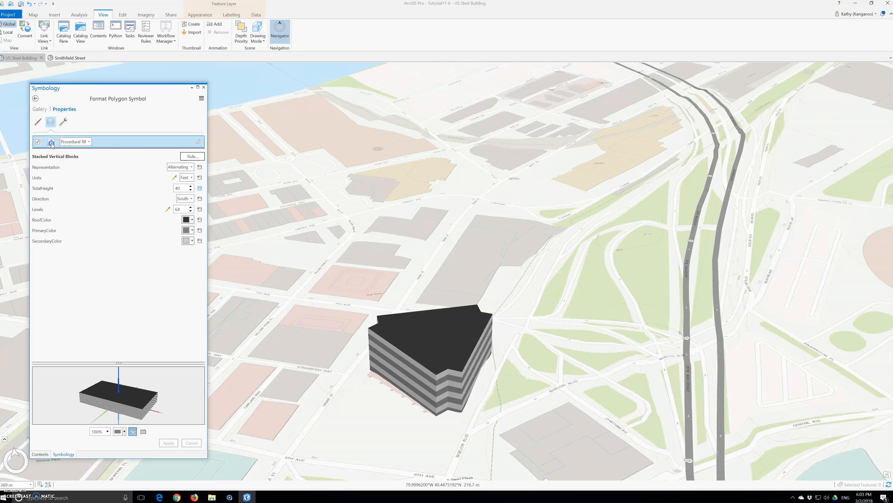
left_click(36, 122)
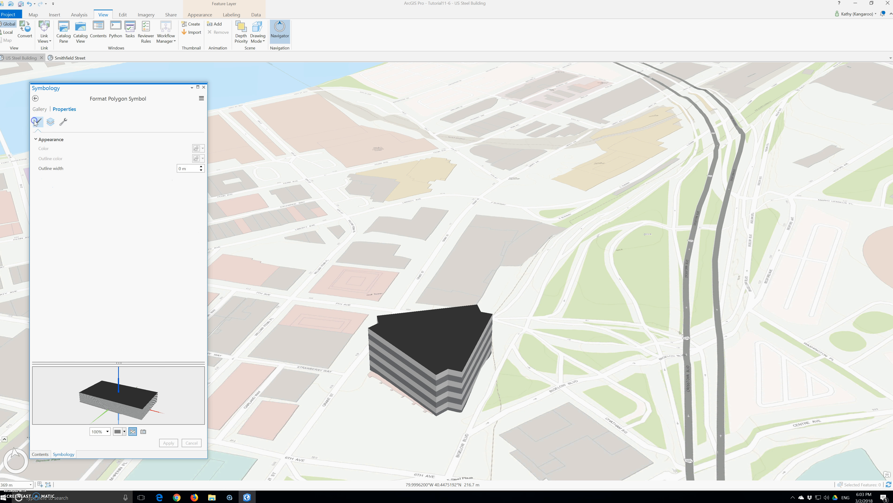
left_click(64, 121)
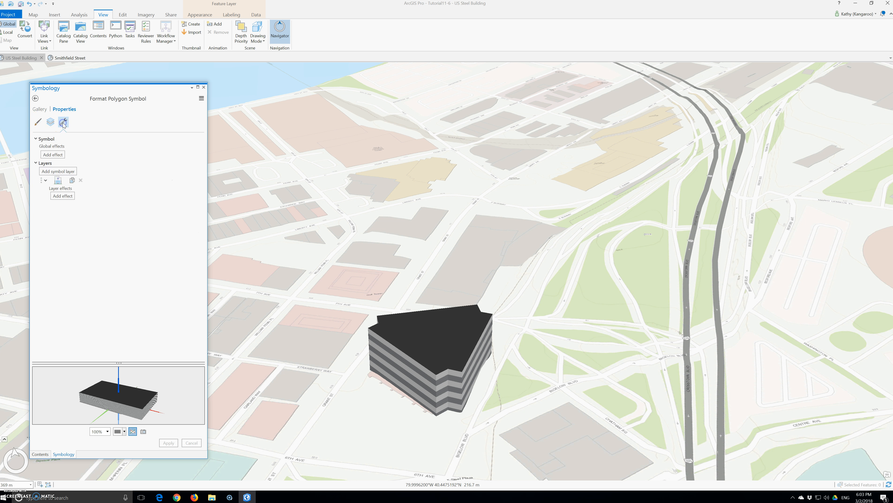
left_click(51, 121)
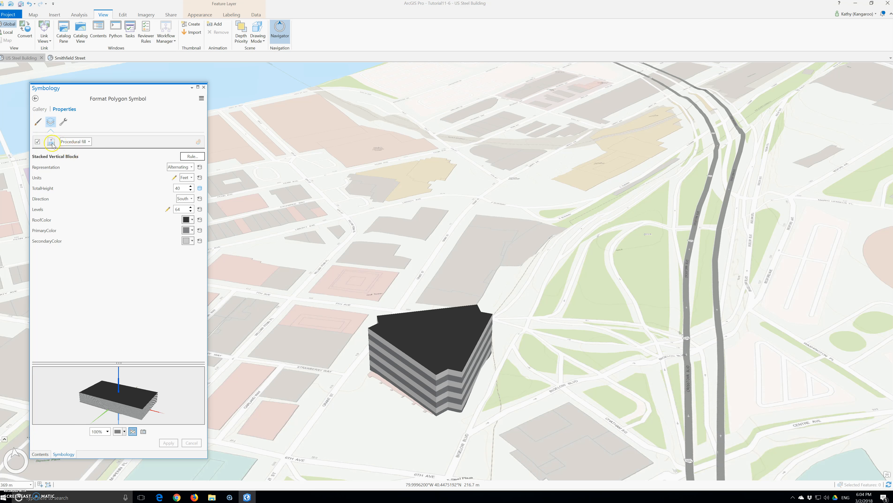
- Open the symbol gallery, restrict it to Project styles, and search for "international building procedural"
left_click(40, 109)
left_click(192, 125)
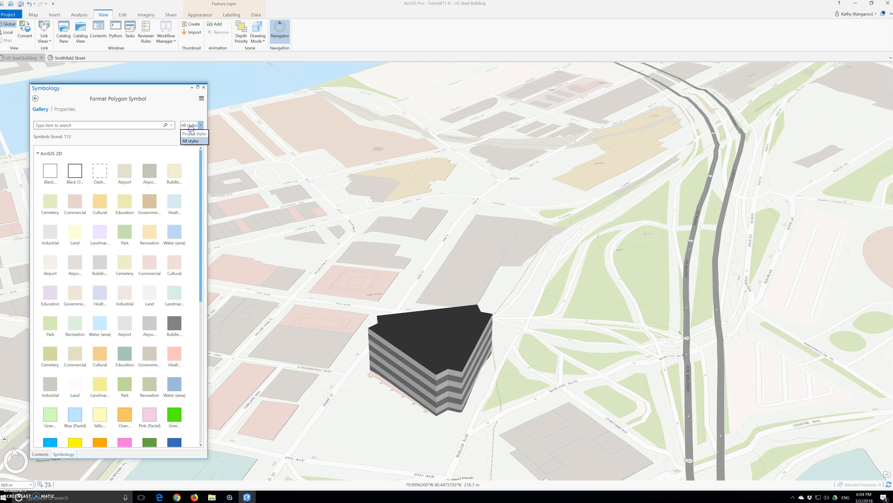
left_click(193, 135)
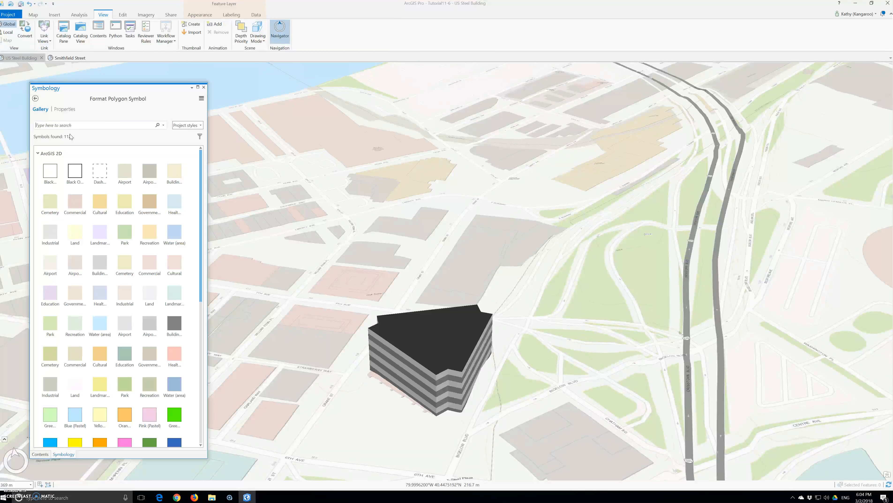
left_click(68, 142)
type("international building r")
key("BackSpace")
type("p")
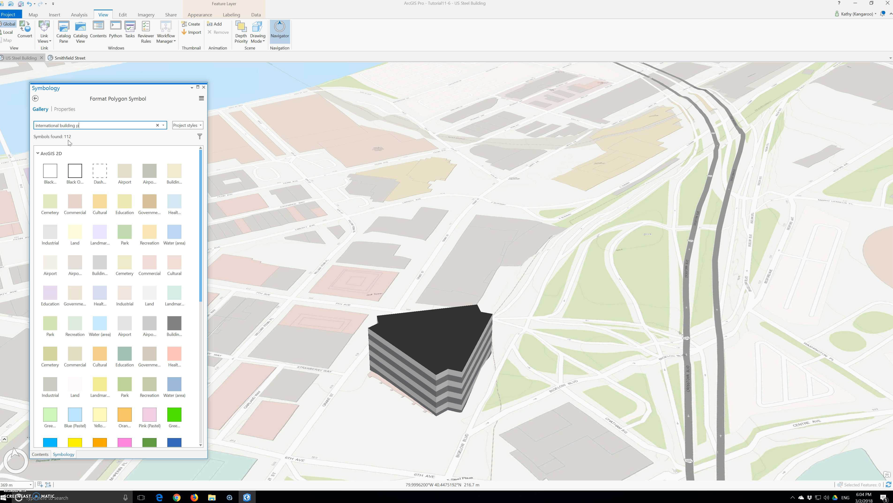
type("roced")
key("BackSpace")
key("BackSpace")
key("BackSpace")
type("ural")
key("Return")
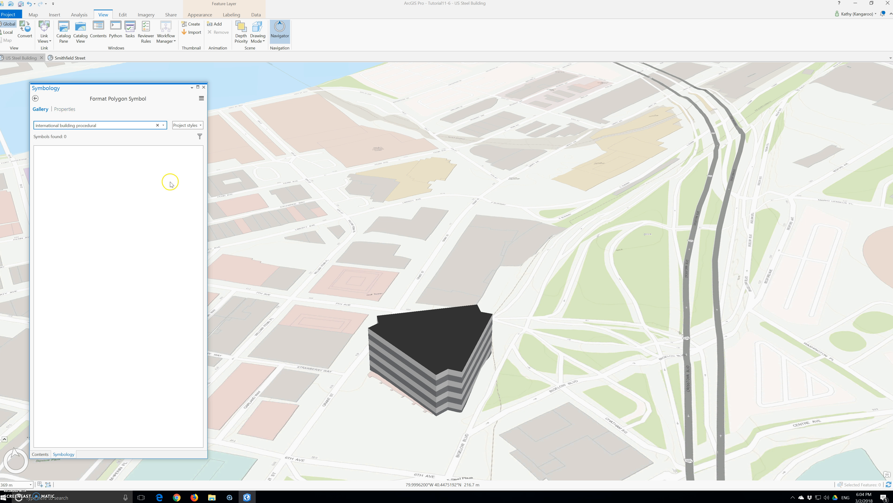
- Widen the gallery search to All styles and apply the International Building procedural symbol to USSteelBldg
left_click(187, 125)
left_click(185, 139)
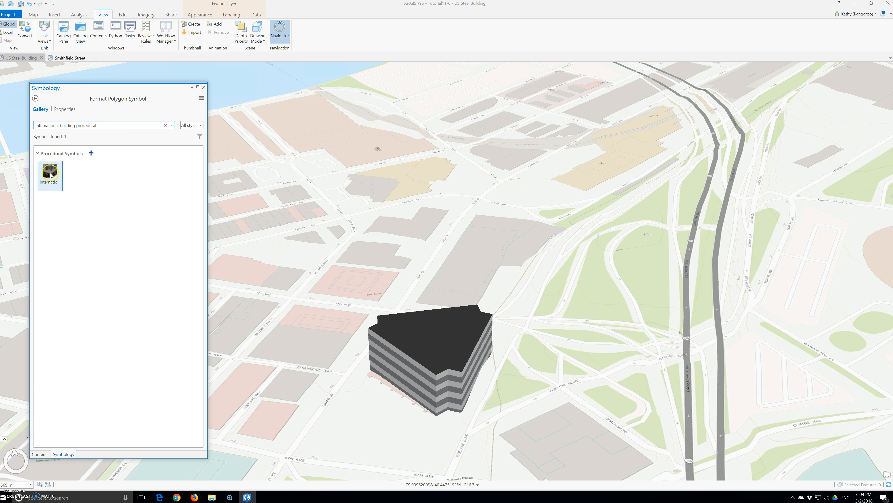
left_click(52, 175)
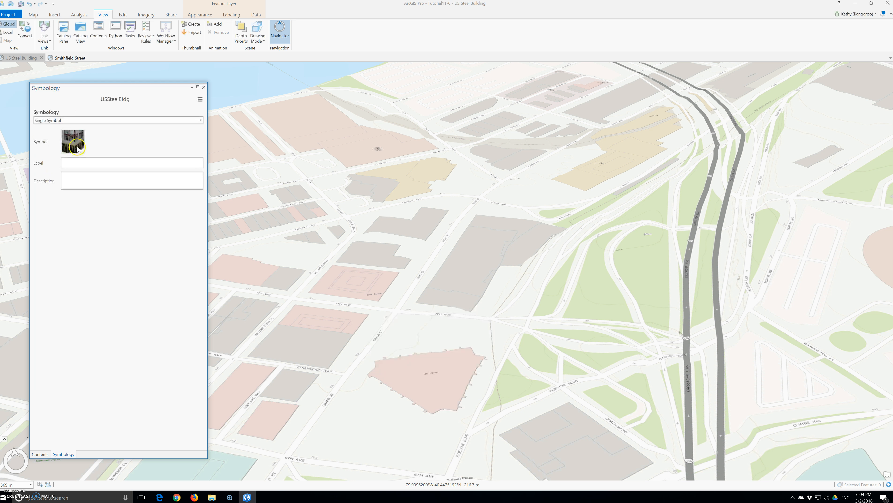
- Open the International Building symbol's properties and set BuildingType to Highrise
left_click(72, 142)
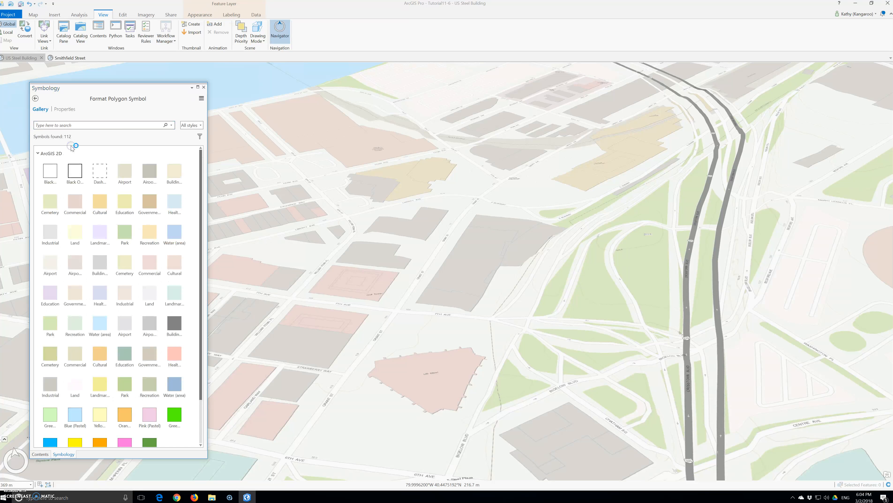
left_click(64, 110)
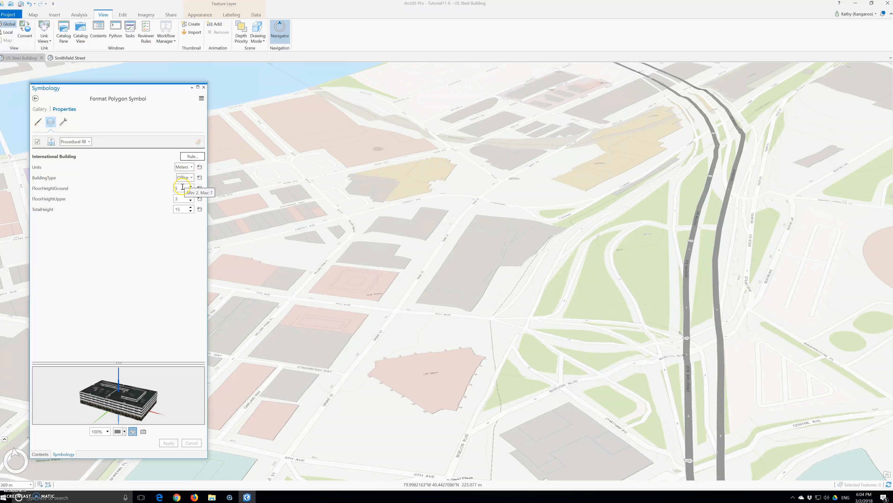
left_click(192, 178)
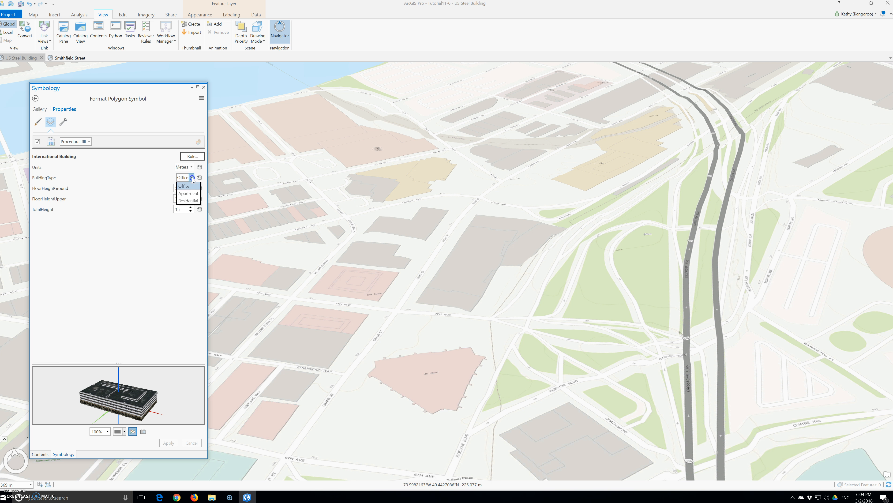
left_click(193, 208)
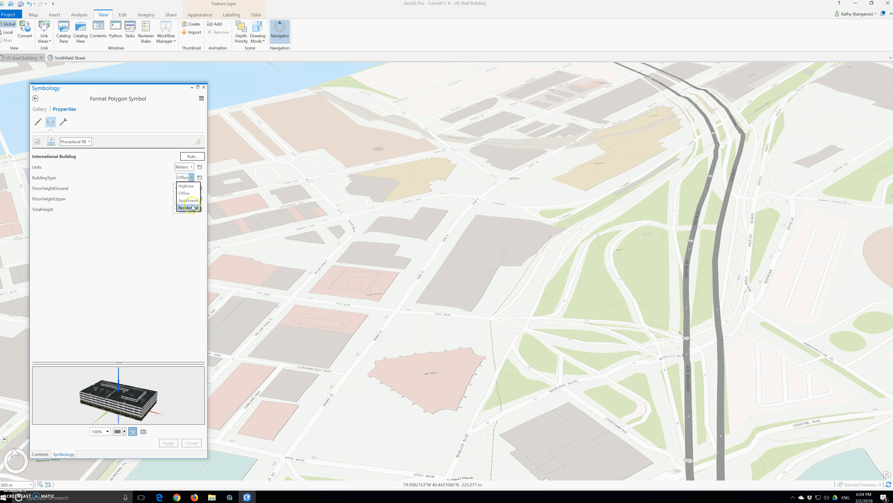
left_click(189, 186)
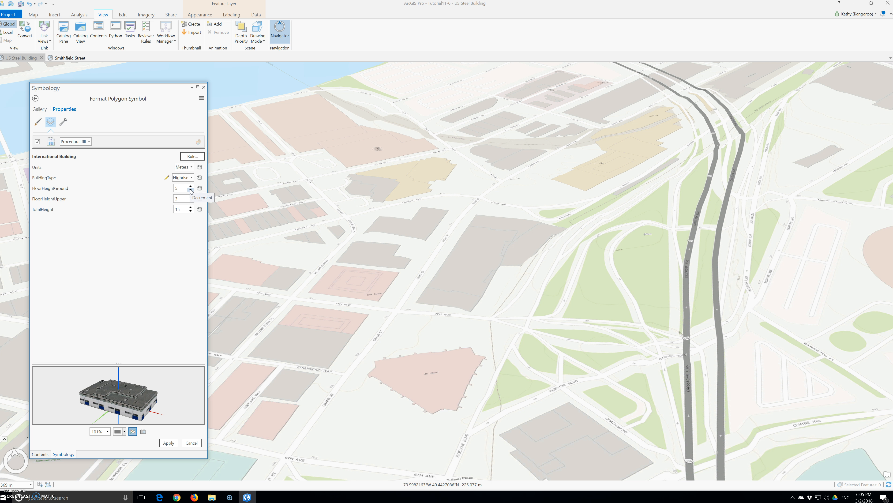
- Set the symbol's FloorHeightGround to 7 and FloorHeightUpper to 7
left_click(191, 186)
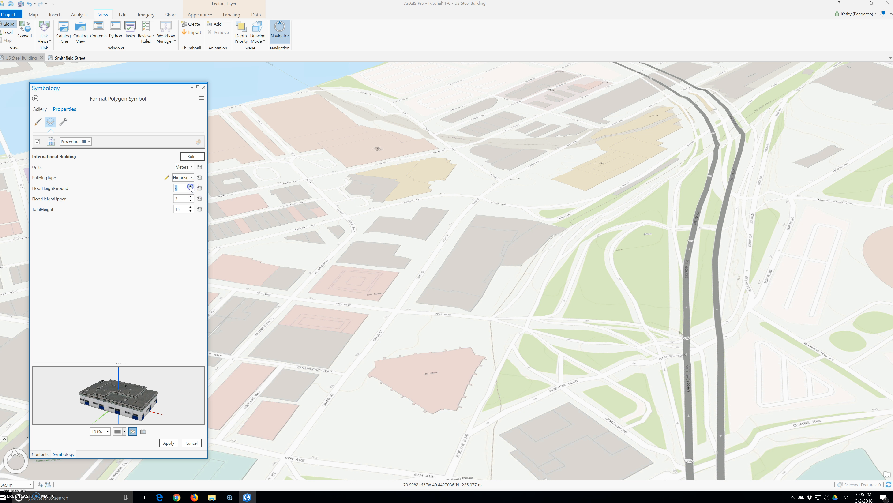
left_click(191, 186)
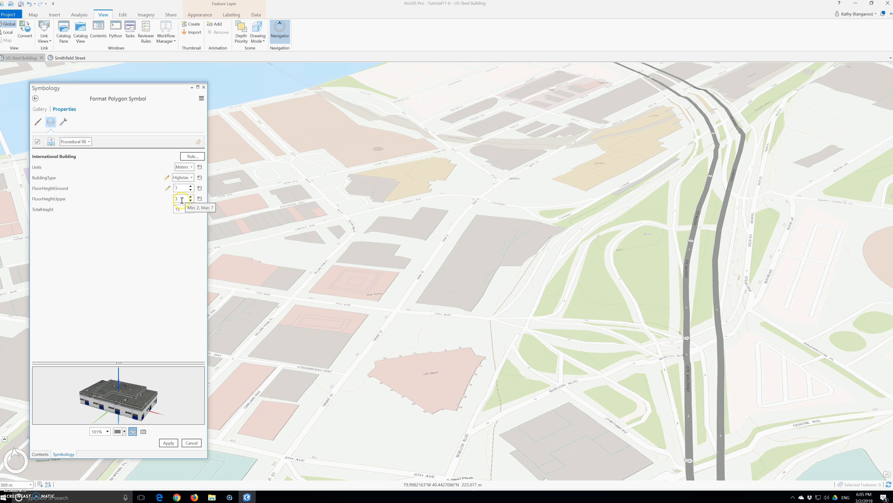
left_click(190, 197)
left_click(191, 197)
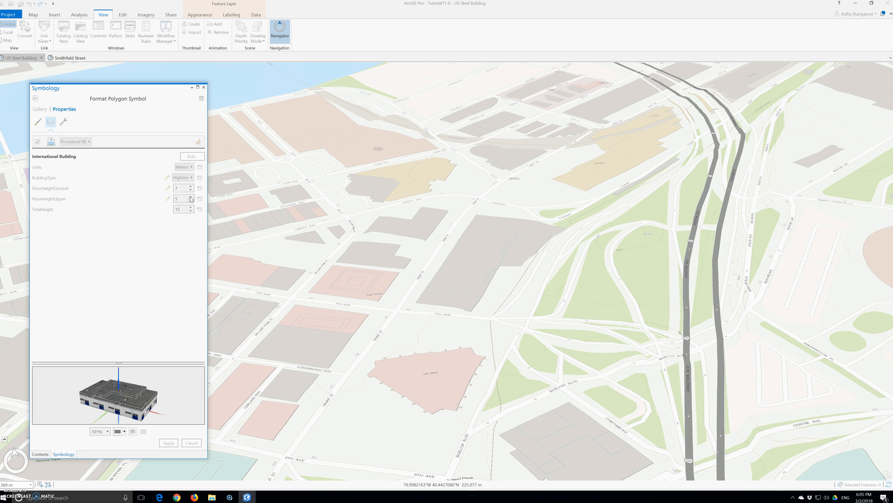
left_click(190, 197)
left_click(191, 198)
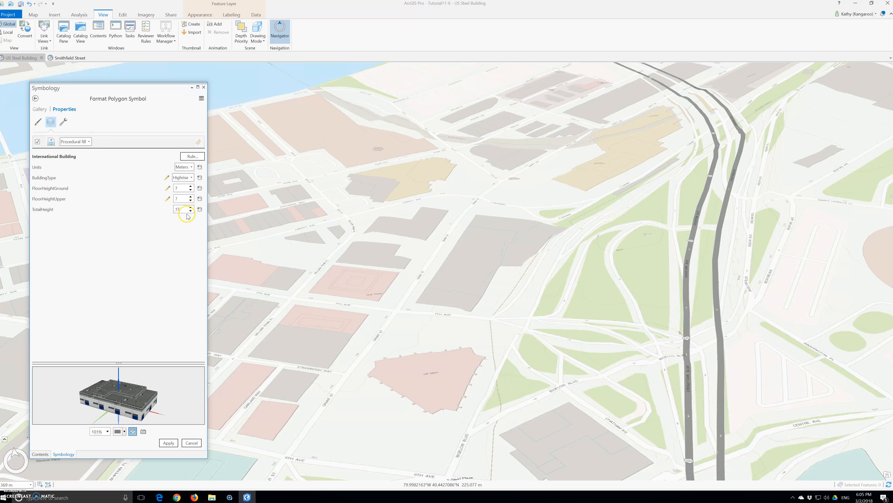
- Set the symbol's TotalHeight to 250, apply the uncommitted formatting, and close the Symbology pane
double_click(179, 210)
type("250")
left_click(159, 447)
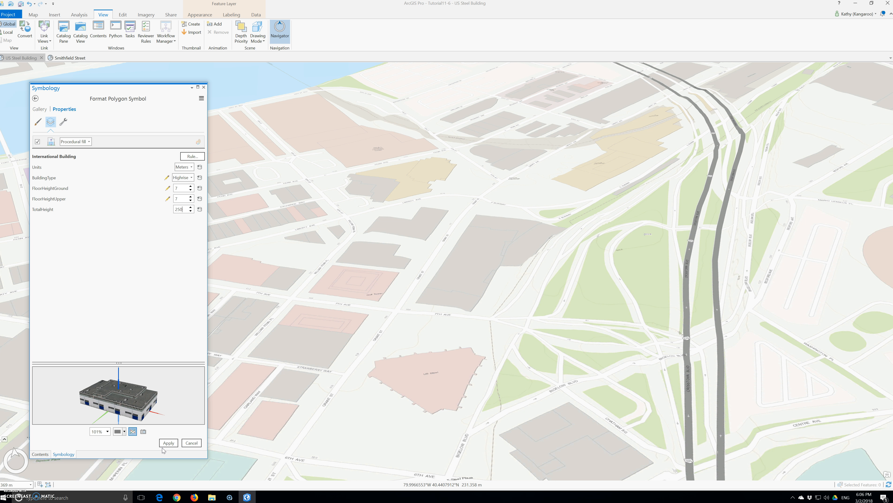
left_click(51, 157)
left_click(35, 99)
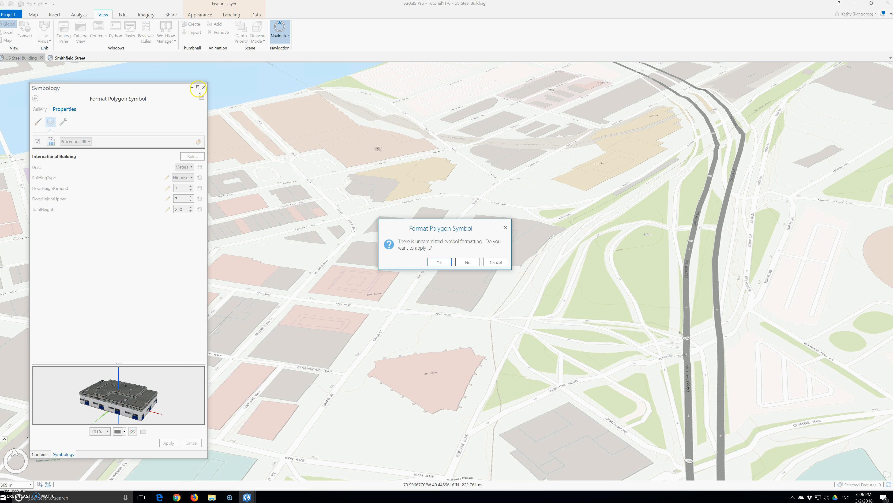
left_click(438, 262)
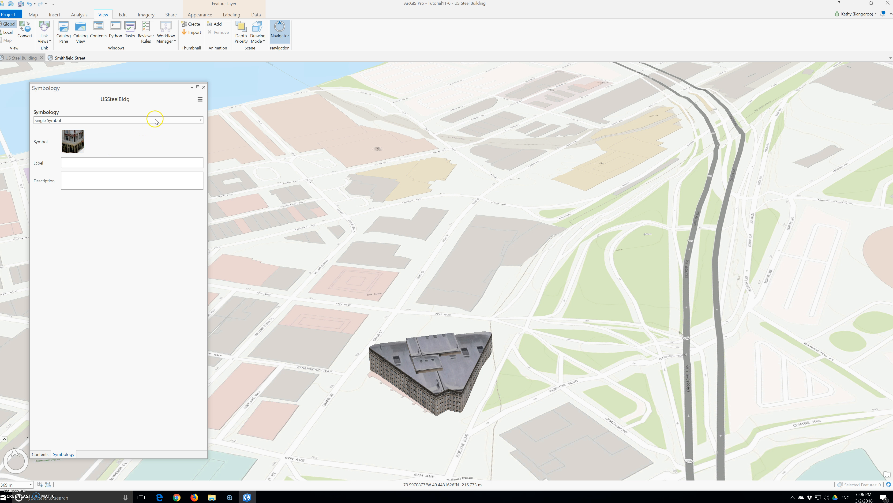
left_click(203, 87)
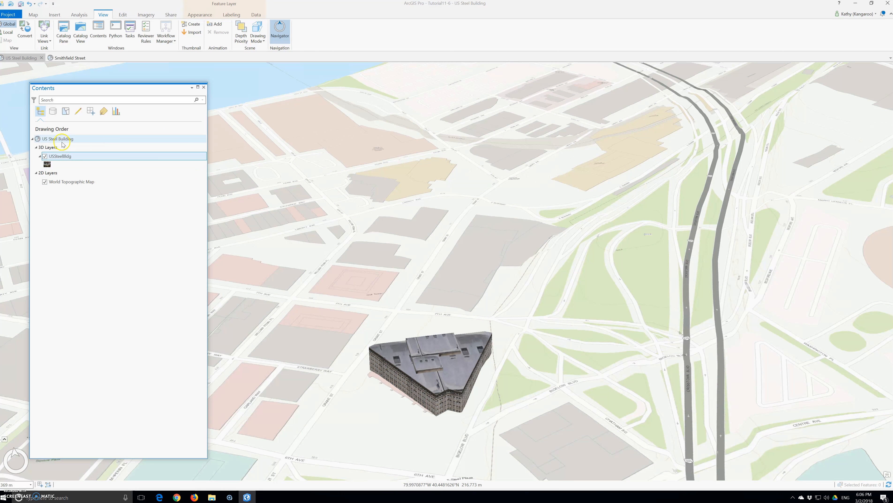
- Save the project in the current software version and close the US Steel Building scene
left_click(72, 57)
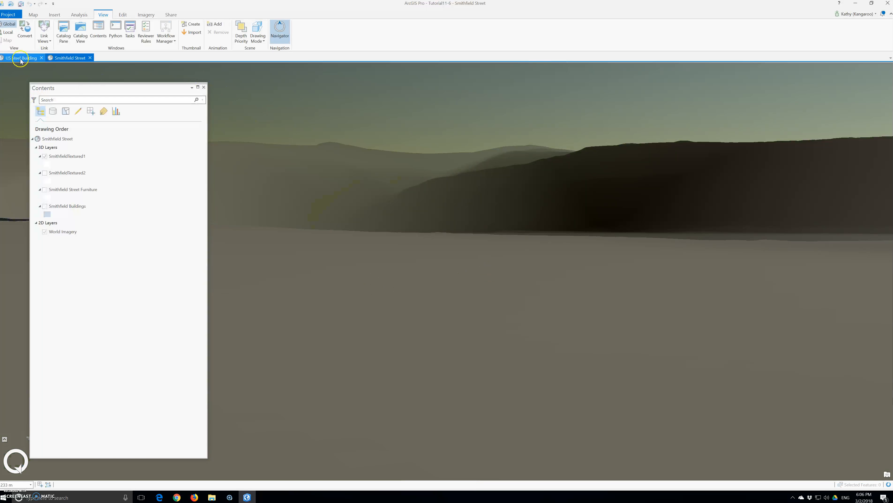
left_click(20, 58)
left_click(7, 16)
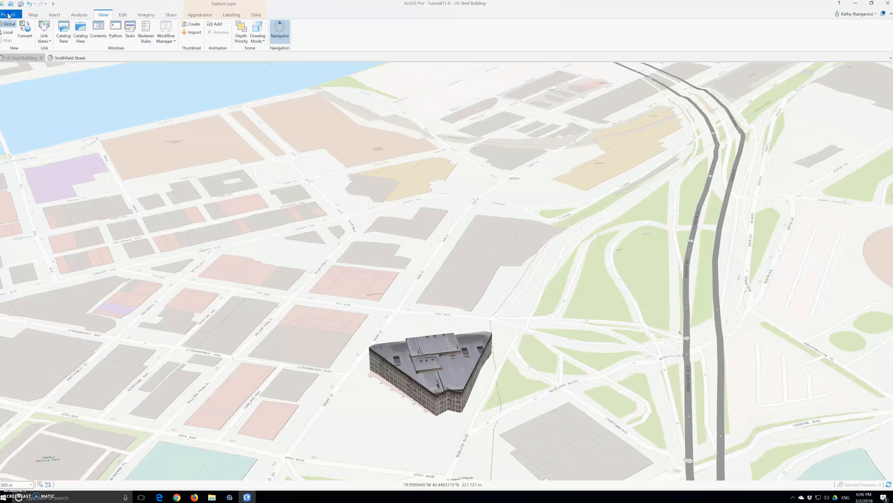
left_click(18, 59)
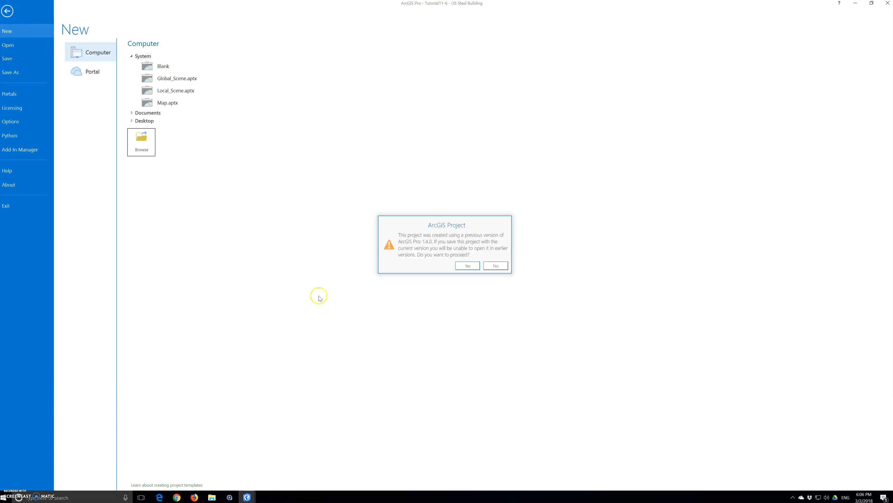
left_click(459, 266)
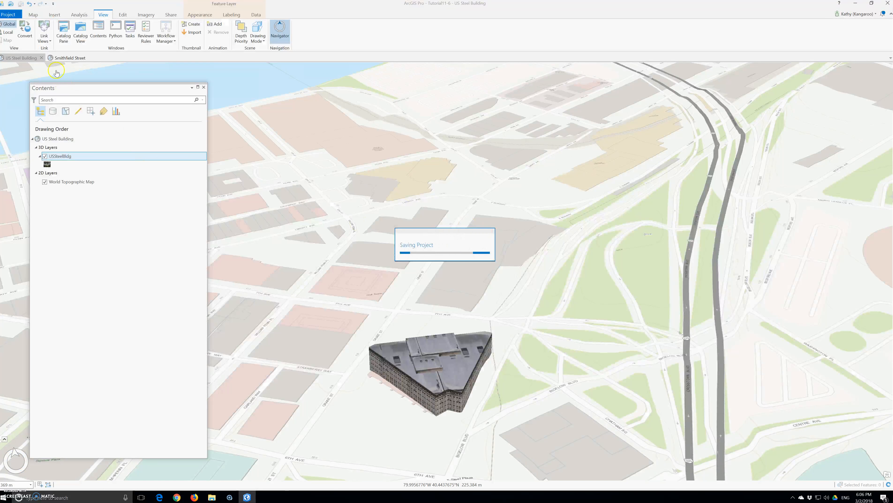
left_click(41, 58)
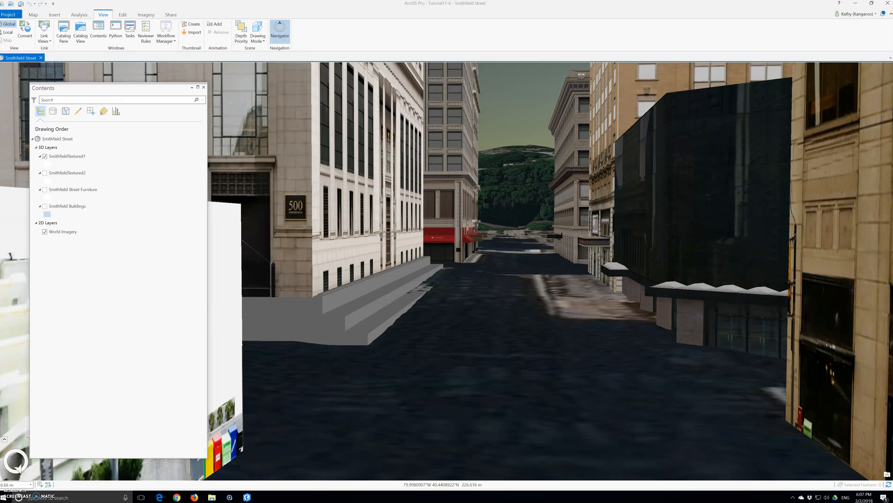
- Examine the textured building facades along Smithfield Street at street level, from the storefronts to the stepped building entrance
scroll(328, 386, "down", 2)
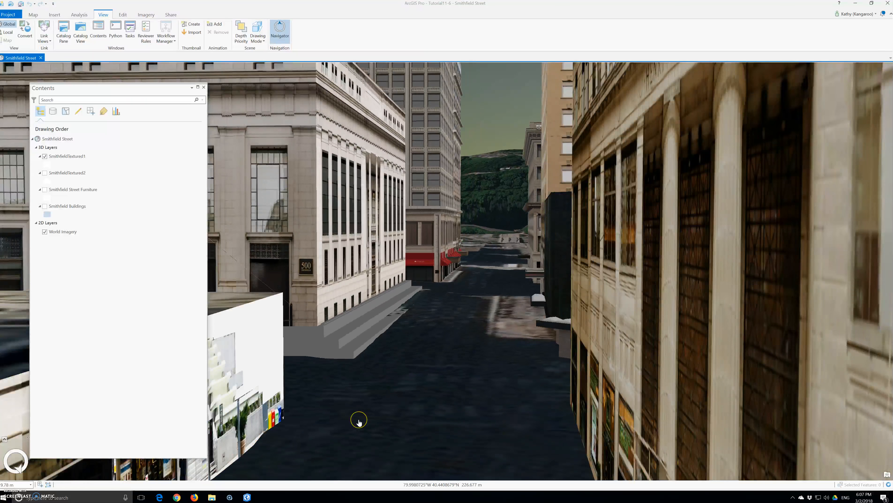
scroll(359, 422, "down", 1)
scroll(347, 391, "down", 1)
scroll(417, 370, "up", 2)
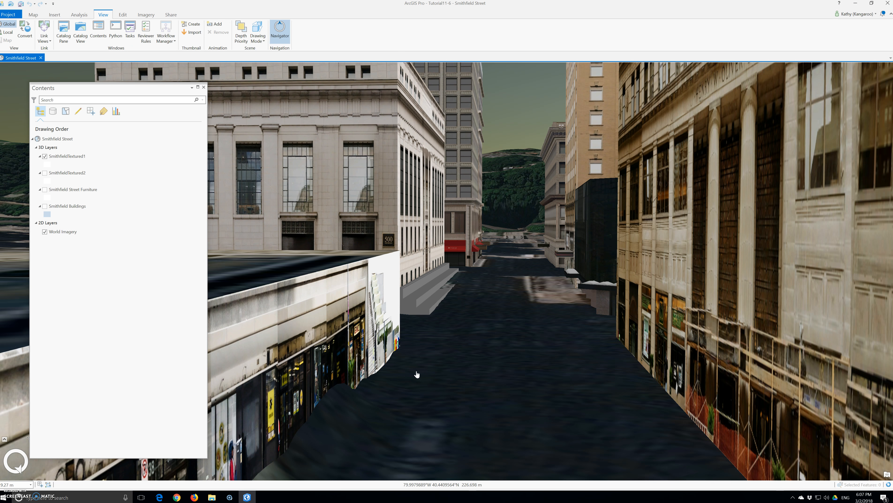
scroll(416, 374, "up", 2)
left_click_drag(414, 345, 355, 355)
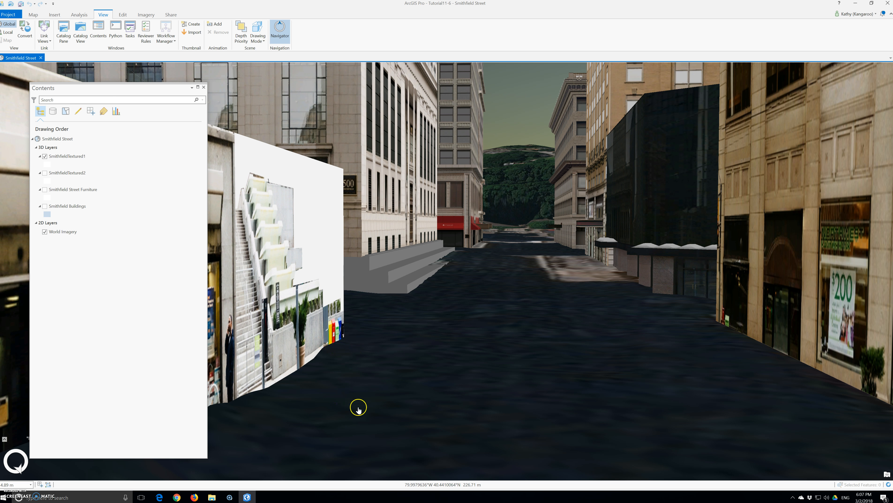
scroll(357, 433, "up", 5)
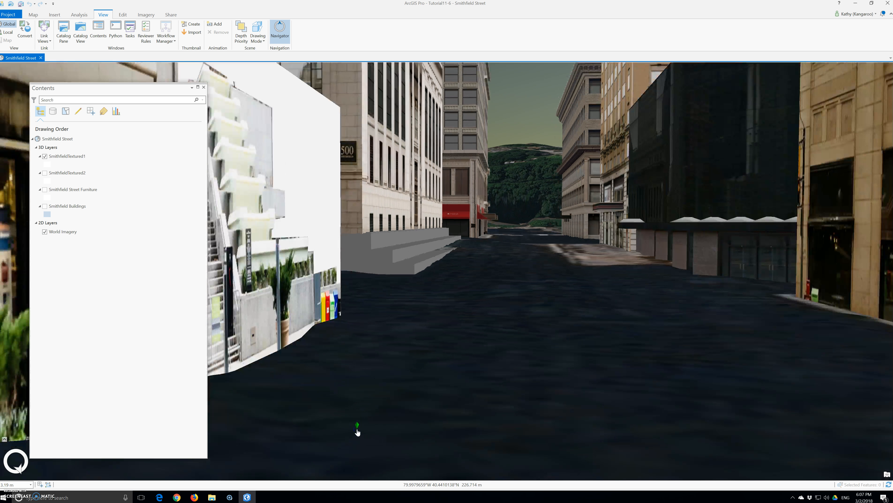
scroll(359, 425, "down", 5)
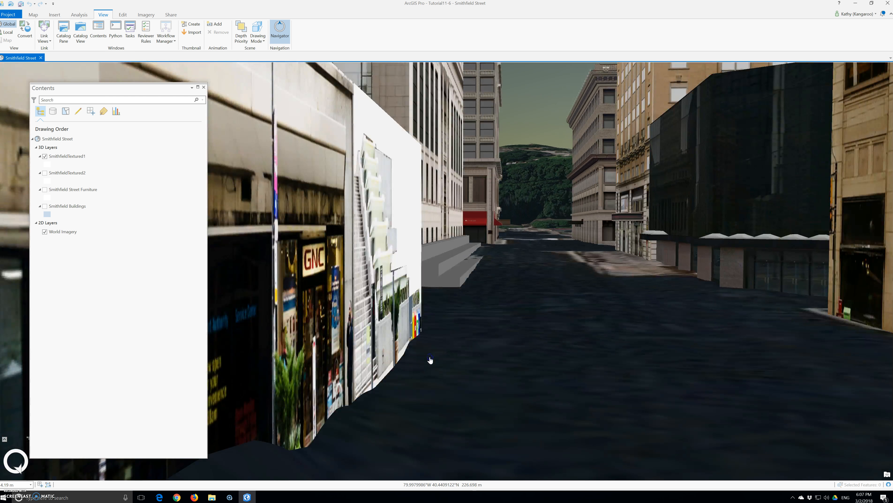
scroll(429, 360, "down", 3)
scroll(430, 359, "up", 4)
scroll(429, 358, "up", 2)
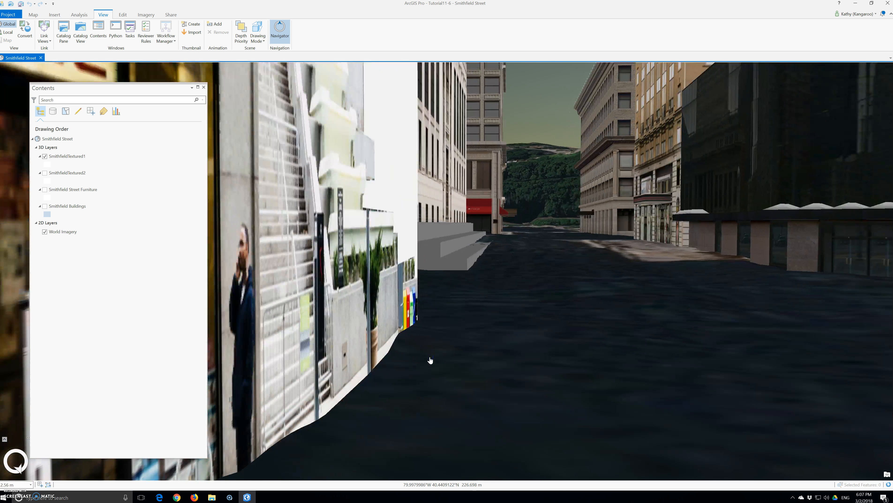